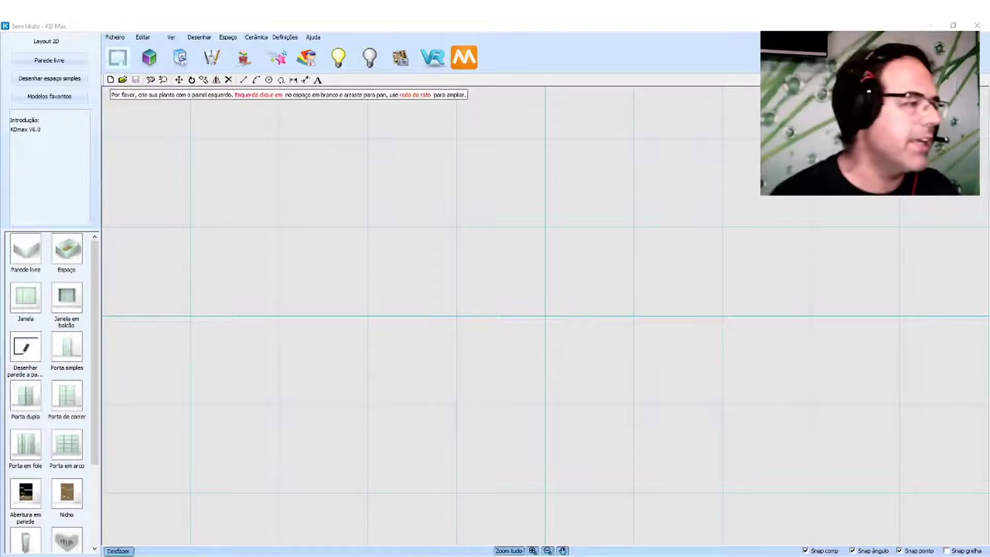
Step: Create a 6000 x 4000 room and switch to 3D to open Configuração do Estilo Global
click(61, 255)
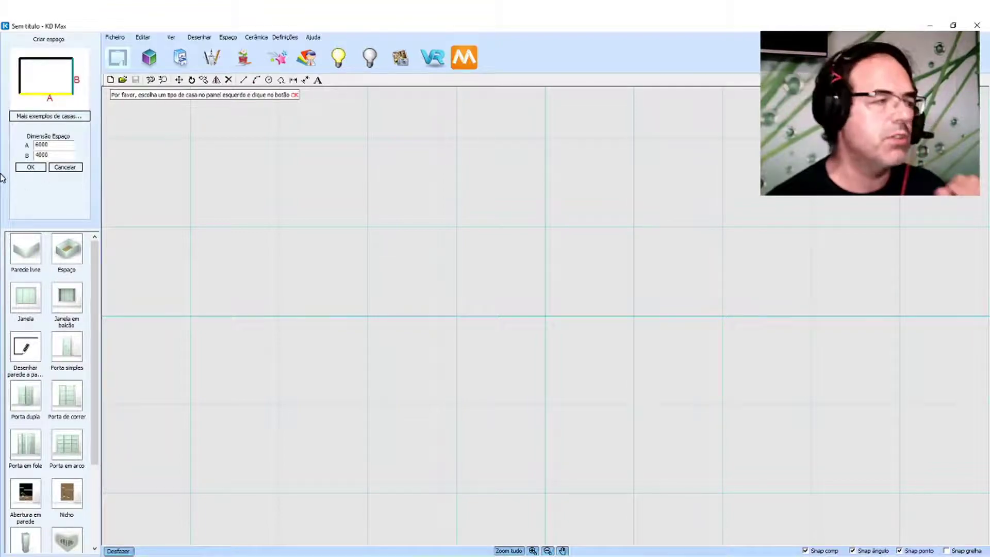
click(30, 167)
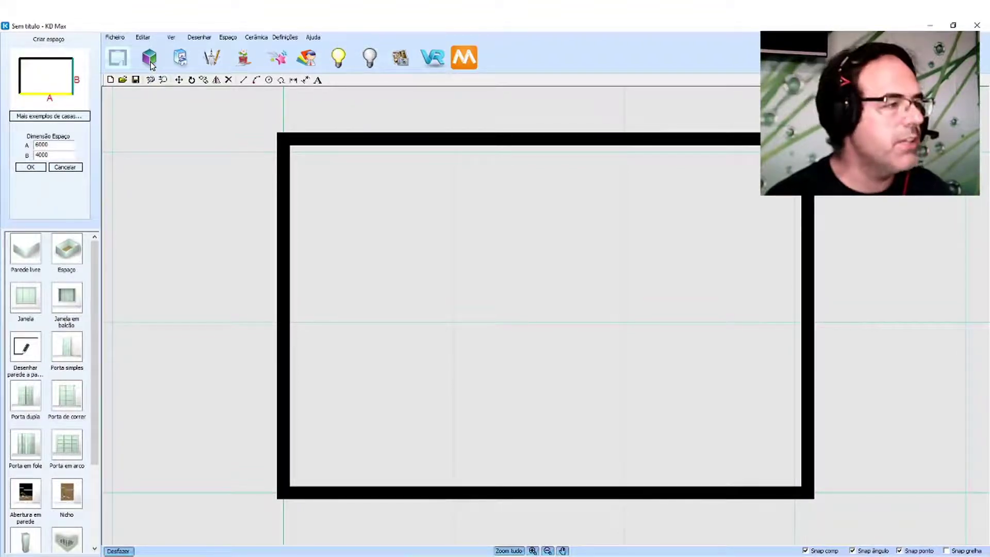
click(150, 60)
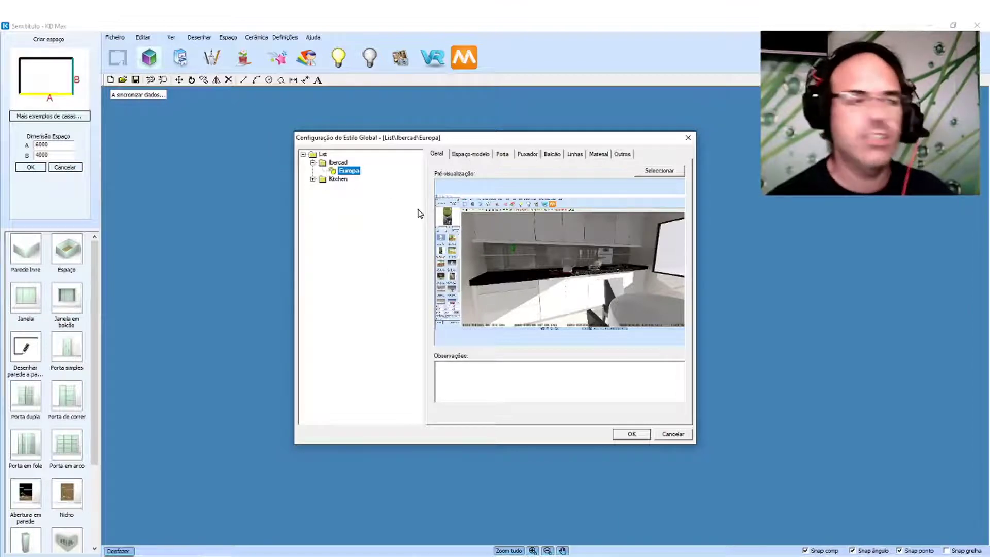
Step: Expand the Kitchen catalogue and preview styles K001 through K007
click(313, 180)
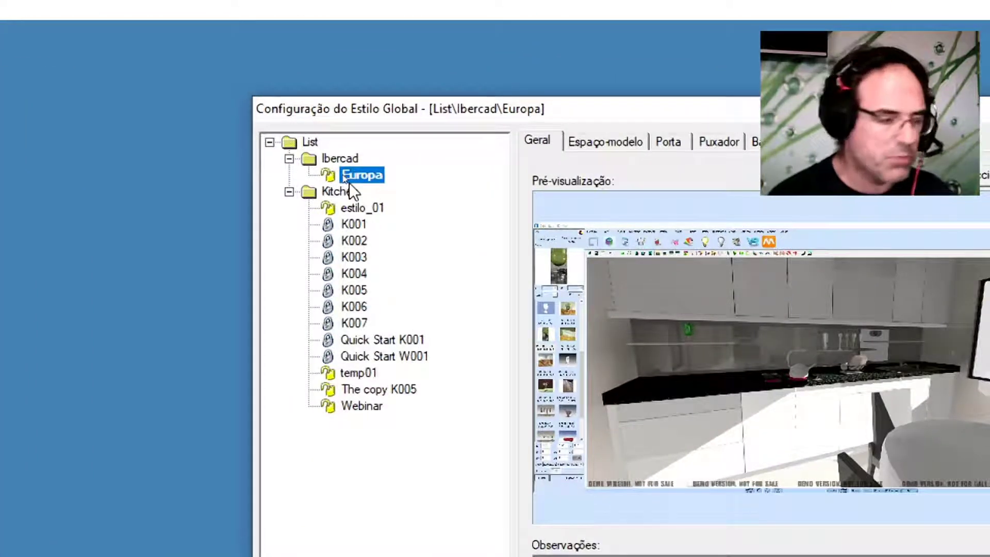
click(353, 224)
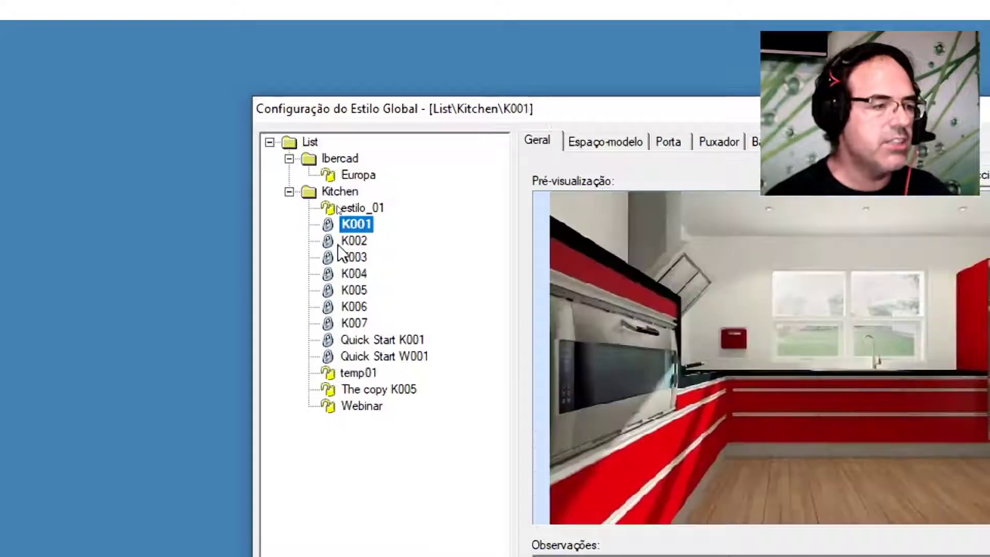
key(Down)
key(Down)
key(Down)
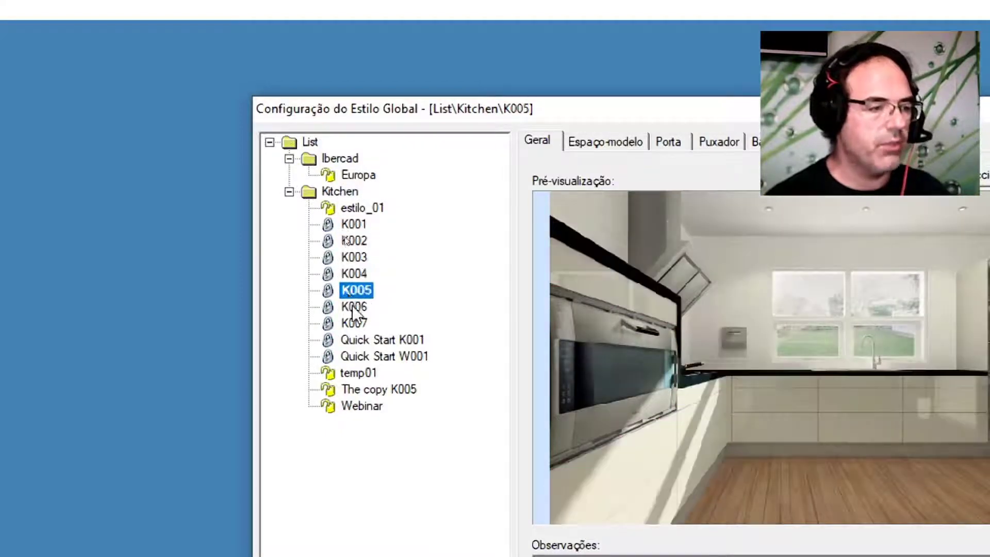
key(Down)
click(355, 323)
Step: Preview Quick Start W001, temp01, The copy K005, Webinar and estilo_01, then re-expand the catalogues
click(361, 354)
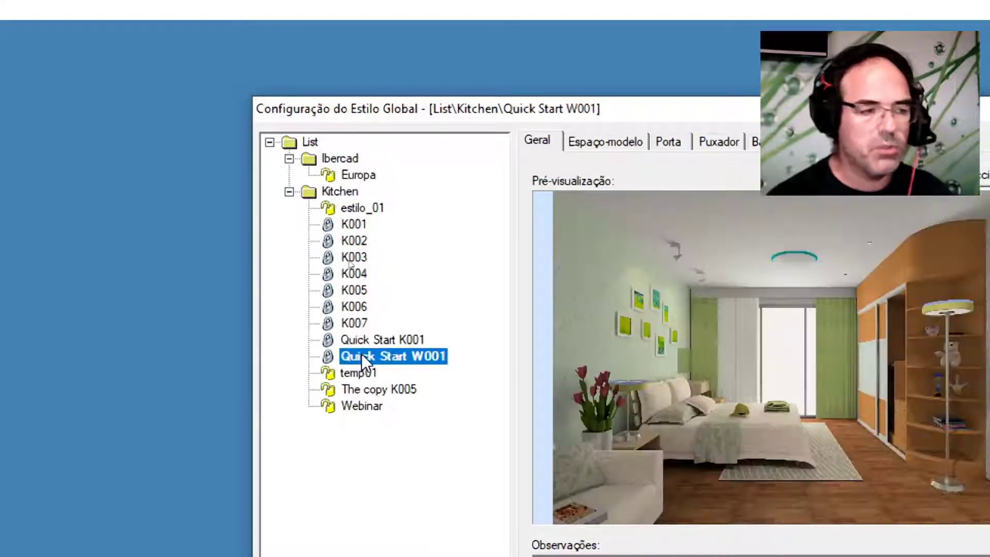
click(356, 373)
click(352, 390)
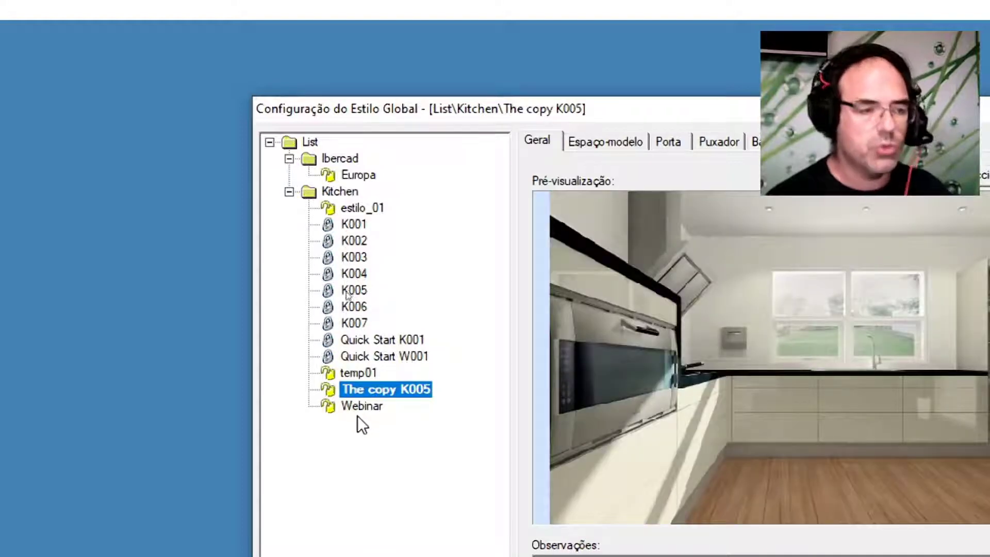
click(361, 407)
click(361, 208)
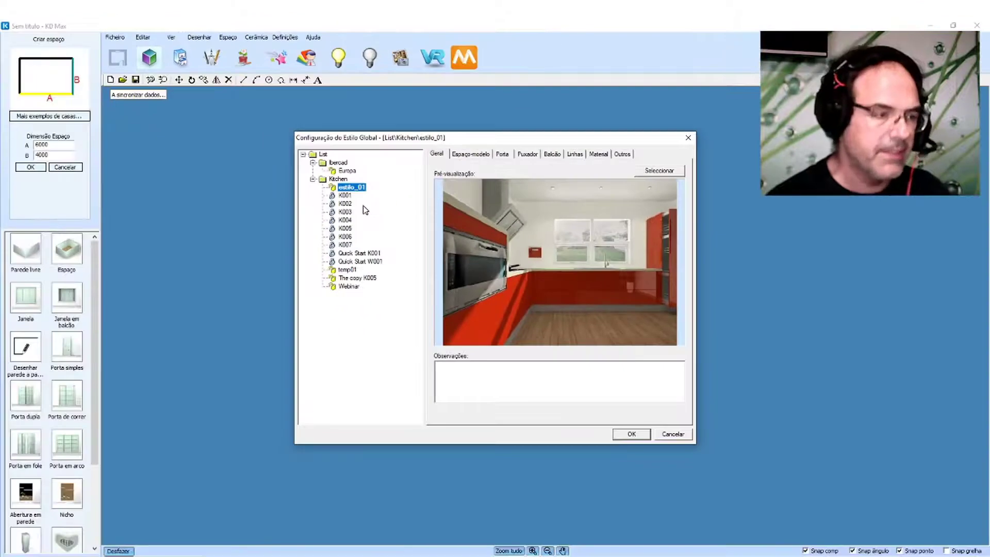
click(313, 179)
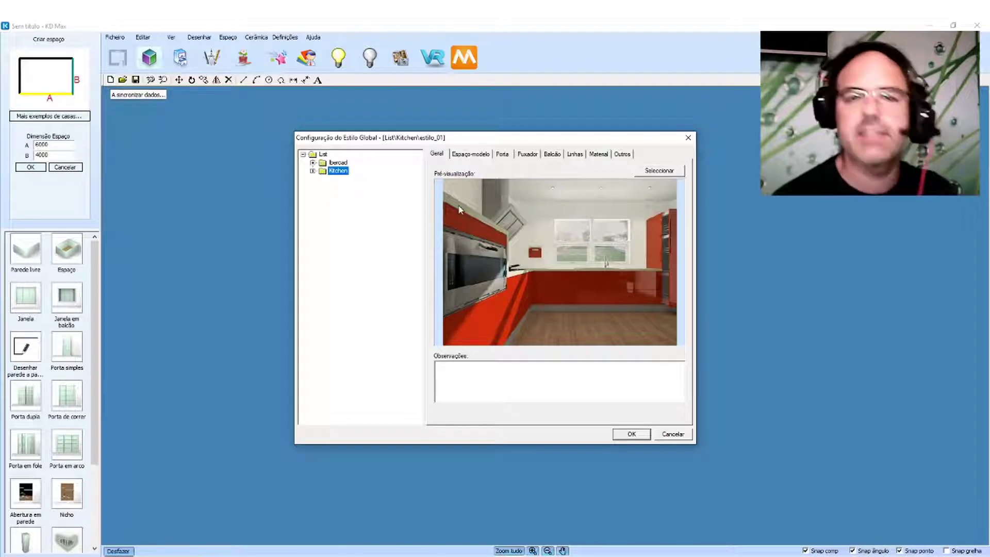
click(313, 162)
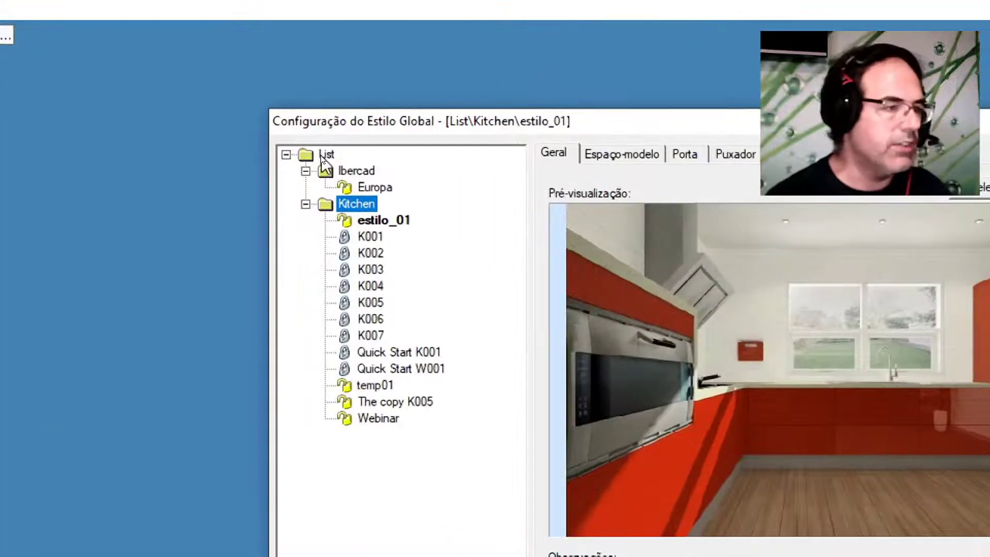
Step: Add a new catalogue named KDMAX_PT under the top List level
right_click(321, 155)
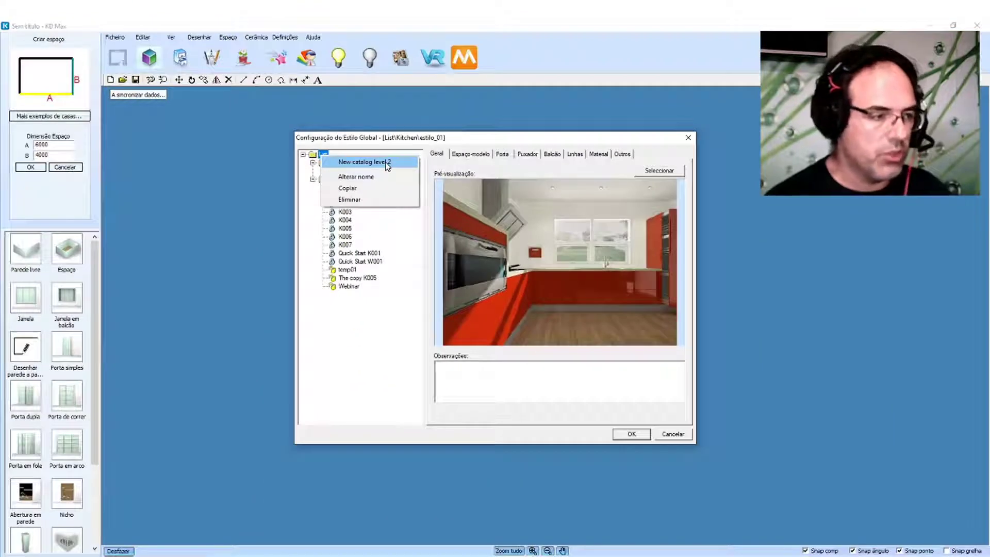
click(387, 163)
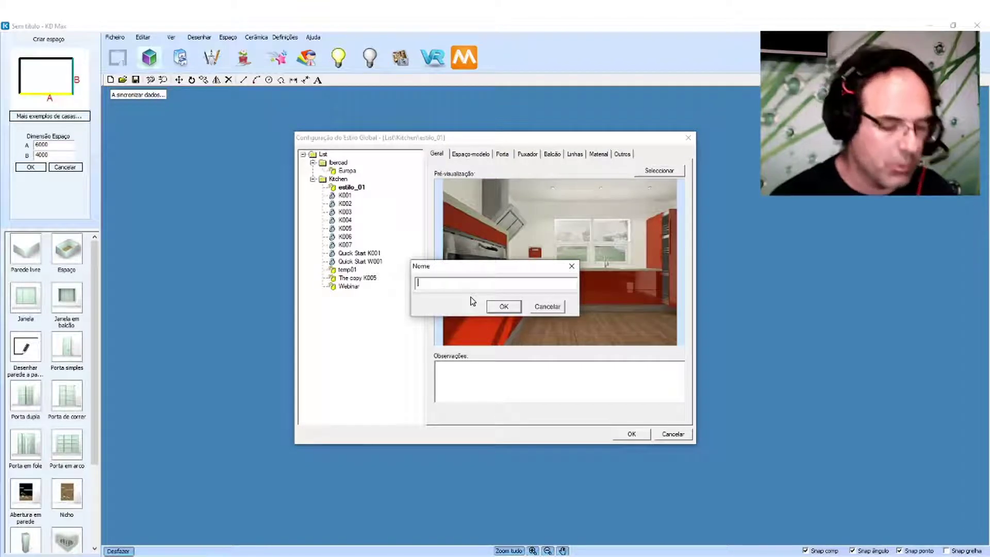
text(KDMAX)
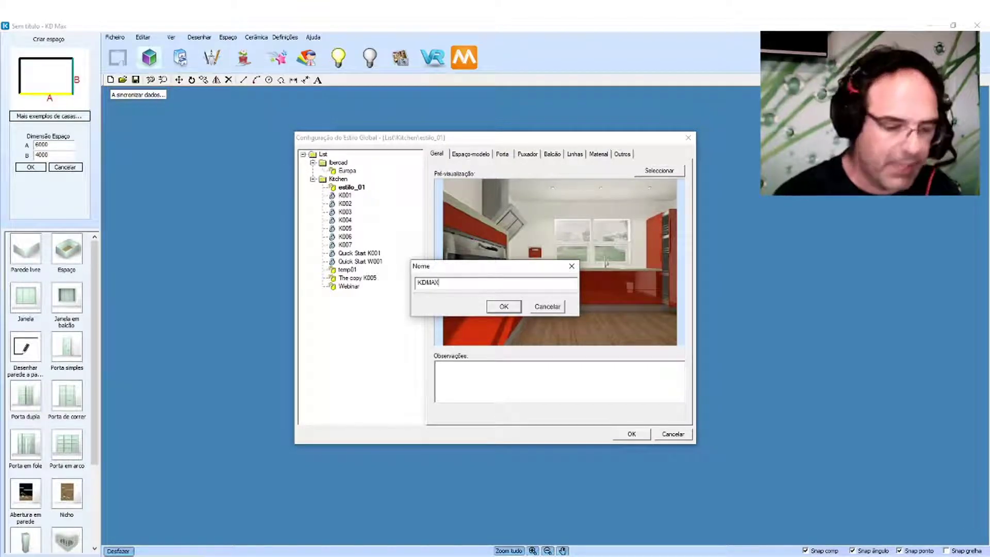
text(_PT)
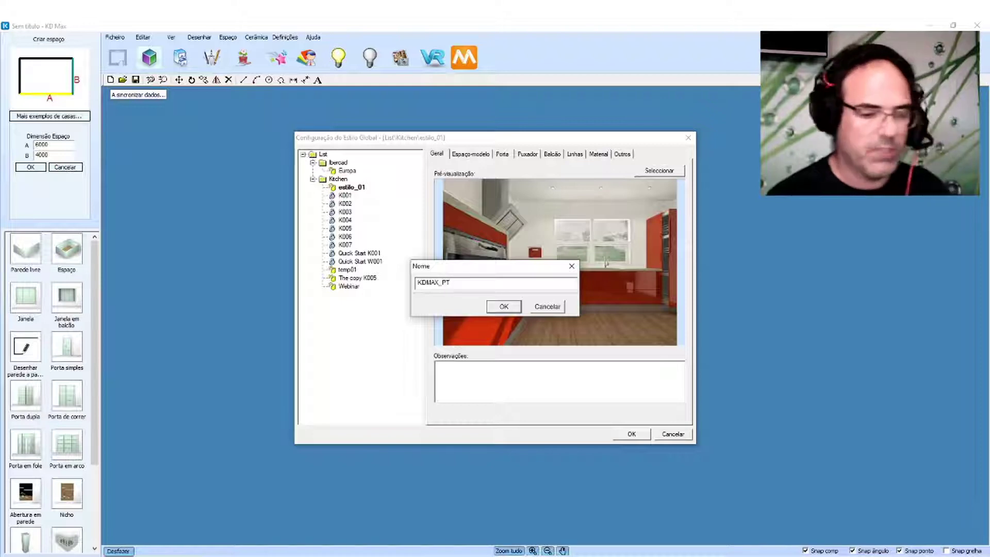
key(Return)
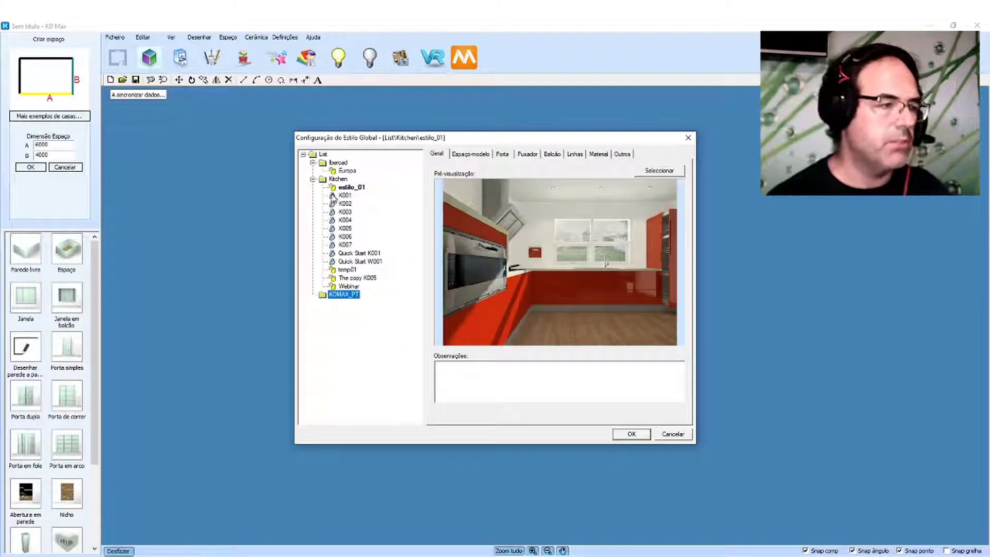
Step: Browse the Ibercad and Kitchen catalogues, then select the new KDMAX_PT catalogue
click(313, 180)
click(312, 162)
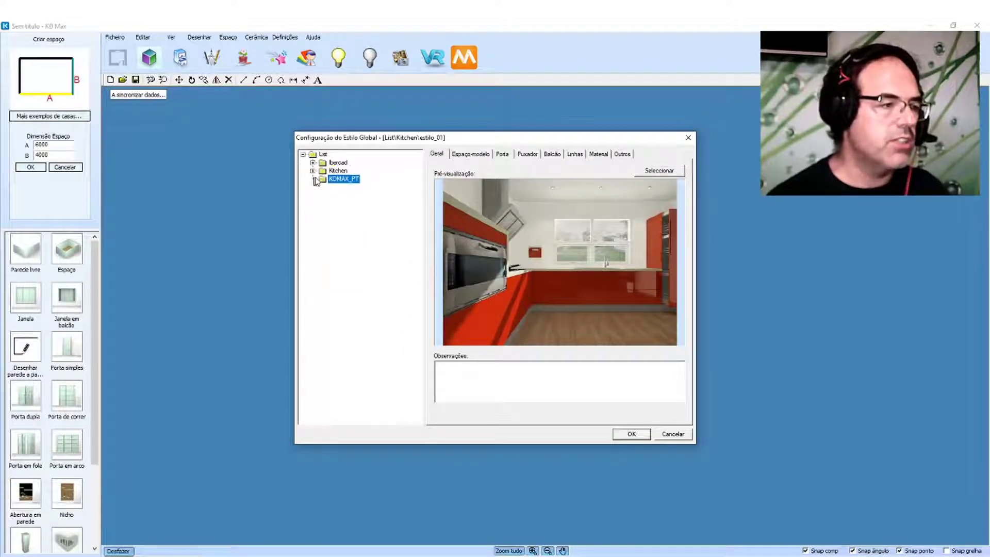
click(312, 163)
click(343, 170)
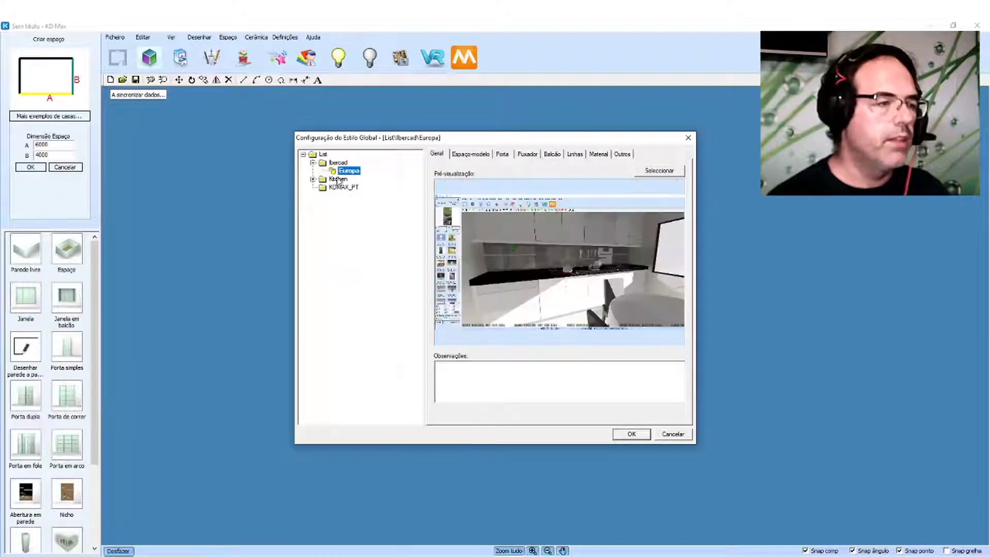
click(342, 286)
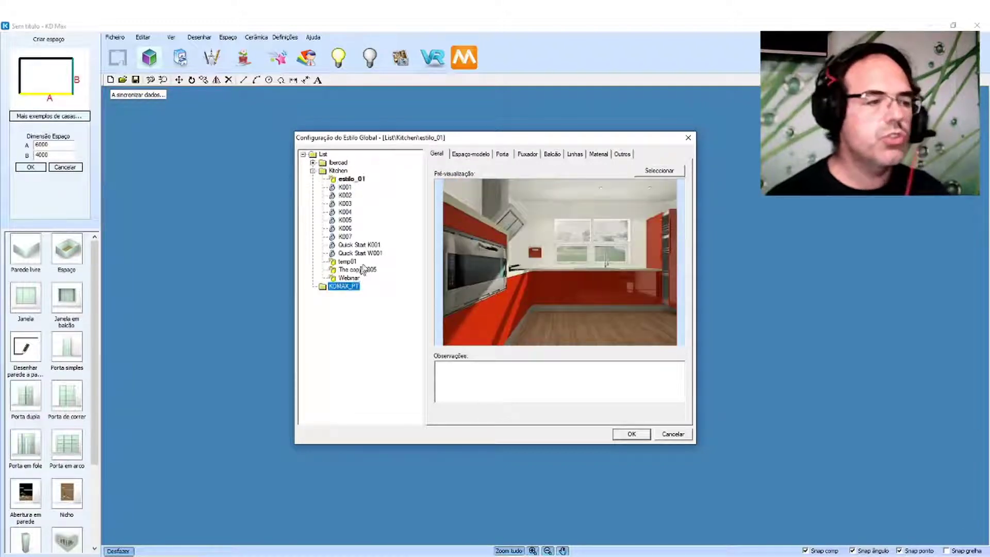
click(341, 171)
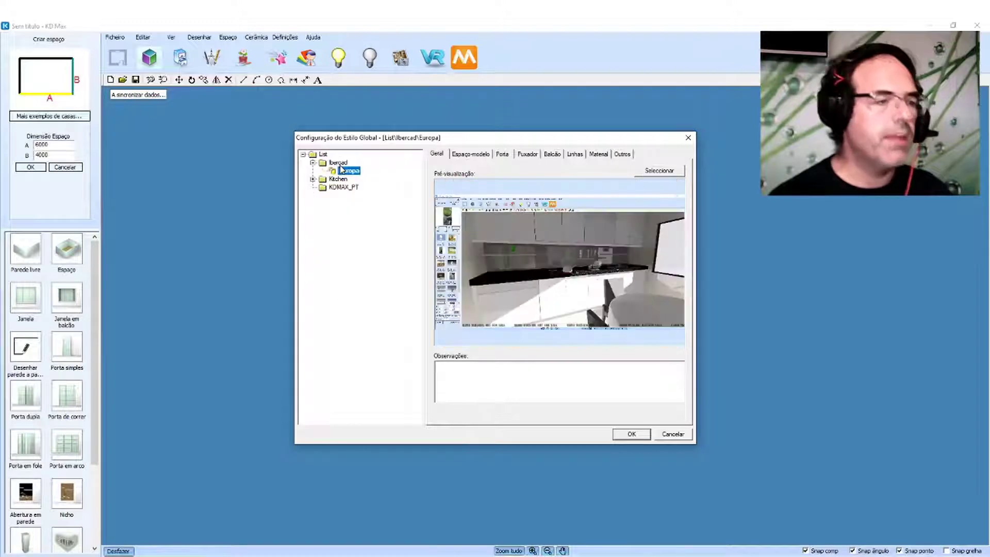
click(338, 180)
click(342, 287)
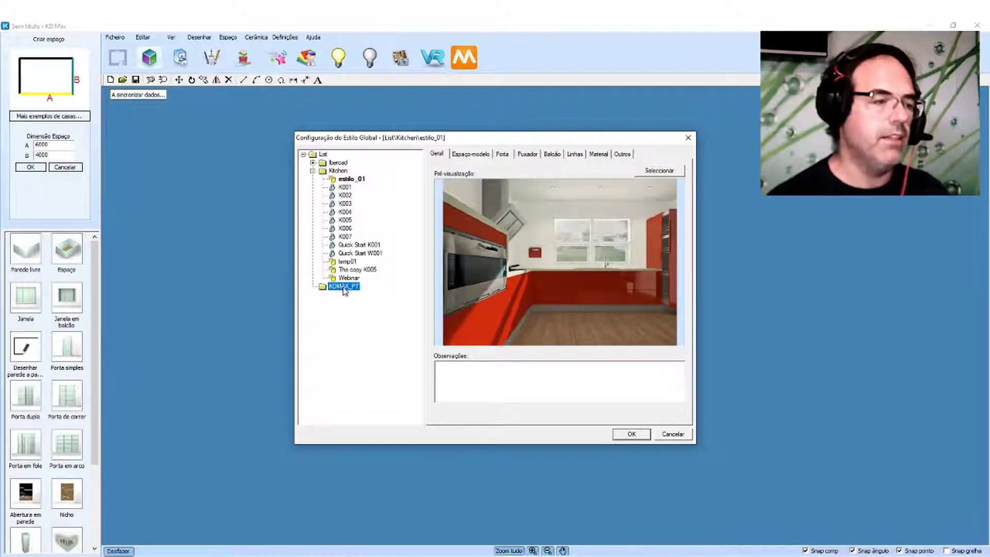
Step: Expand the Ibercad catalogue and select its Europa style
right_click(344, 292)
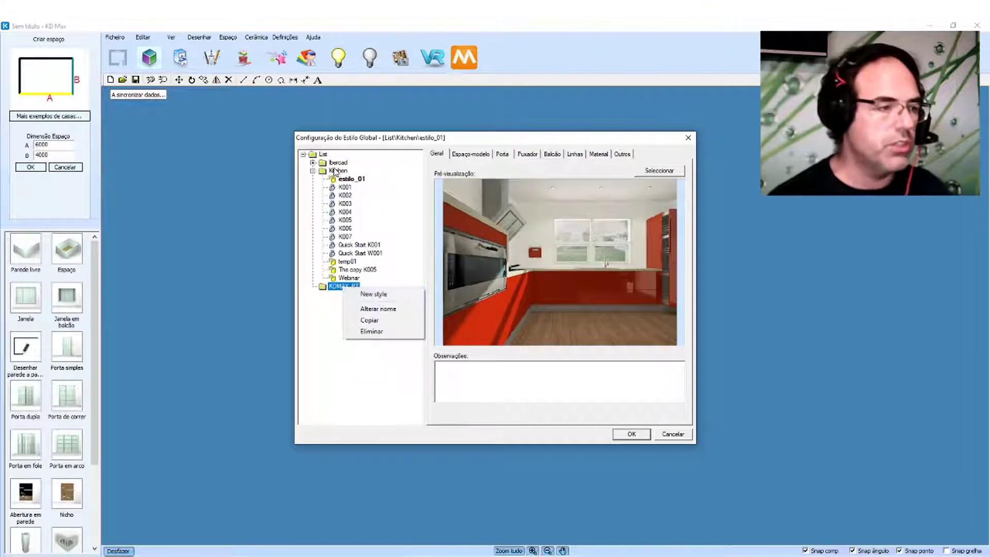
click(312, 162)
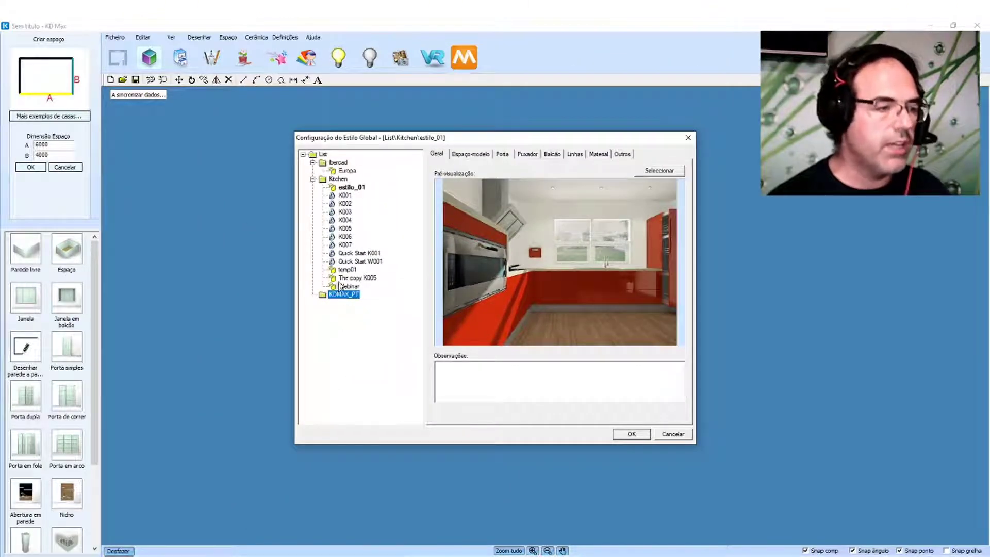
click(342, 171)
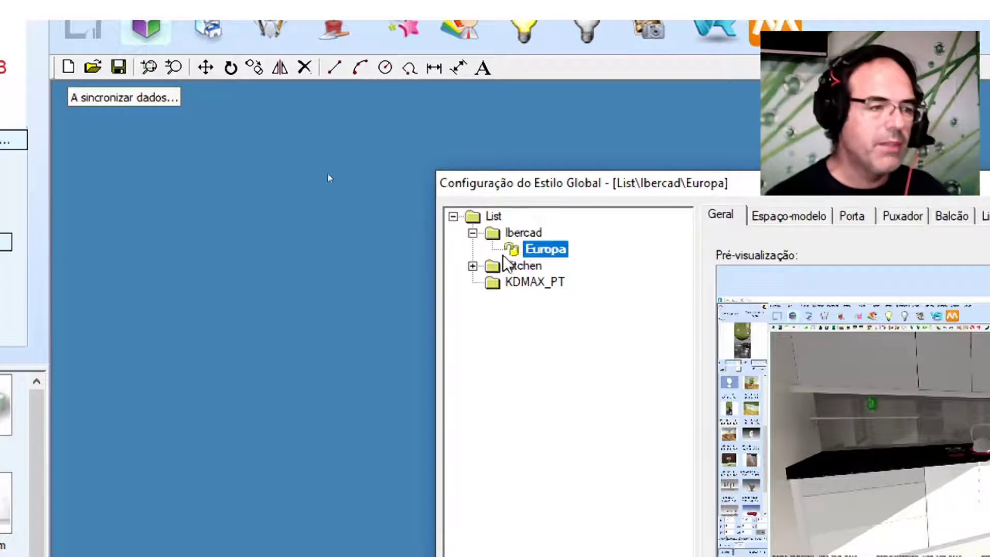
Step: Add a new style named America to the Ibercad catalogue and select it
right_click(522, 235)
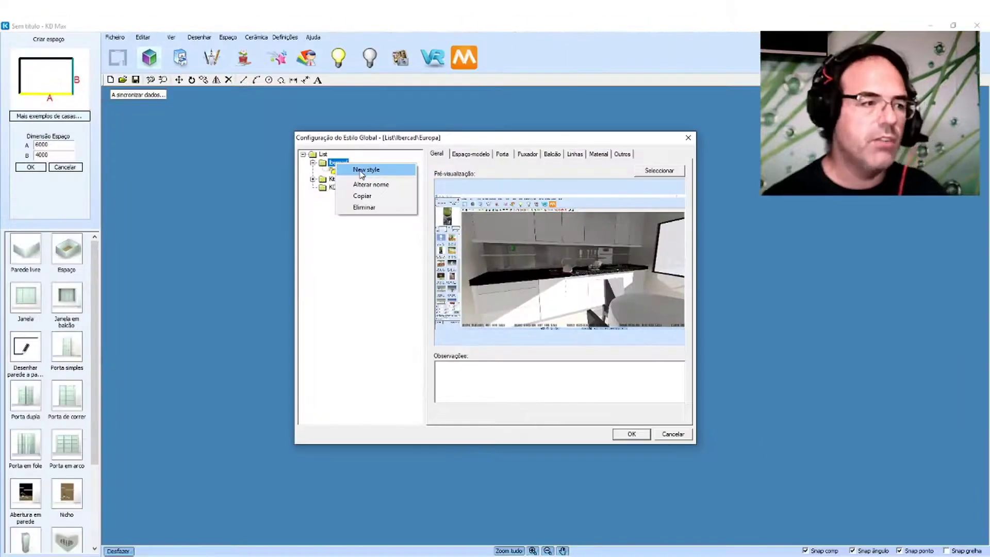
click(568, 248)
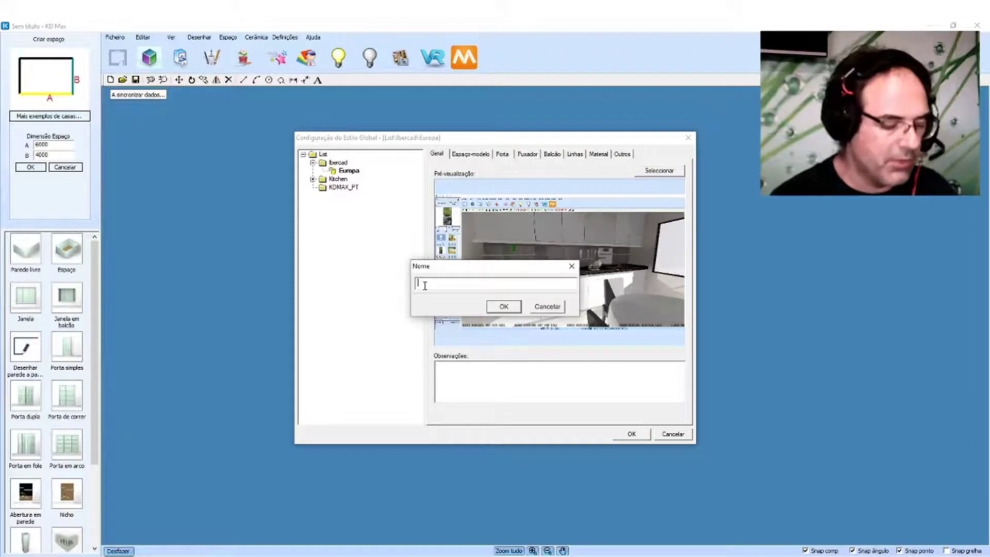
text(Ame)
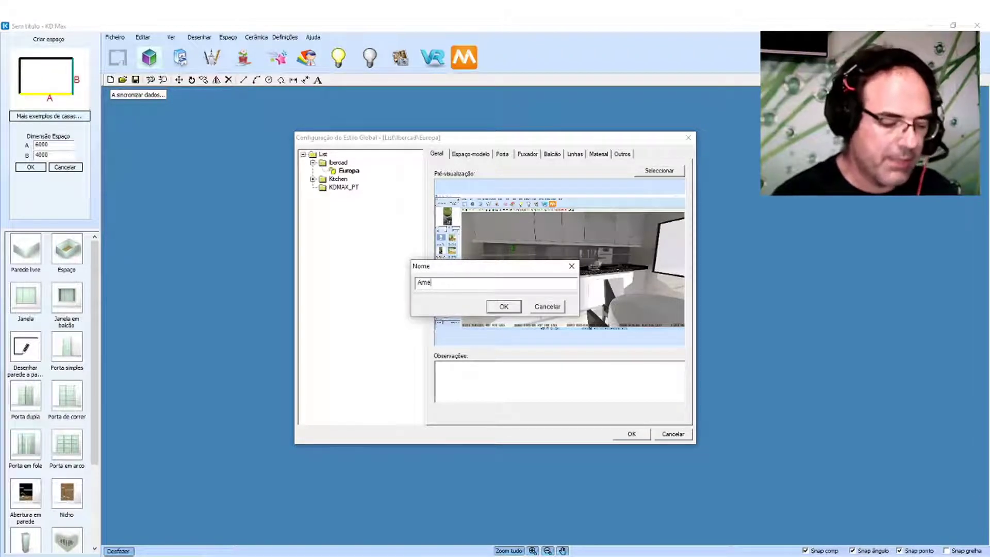
text(rica)
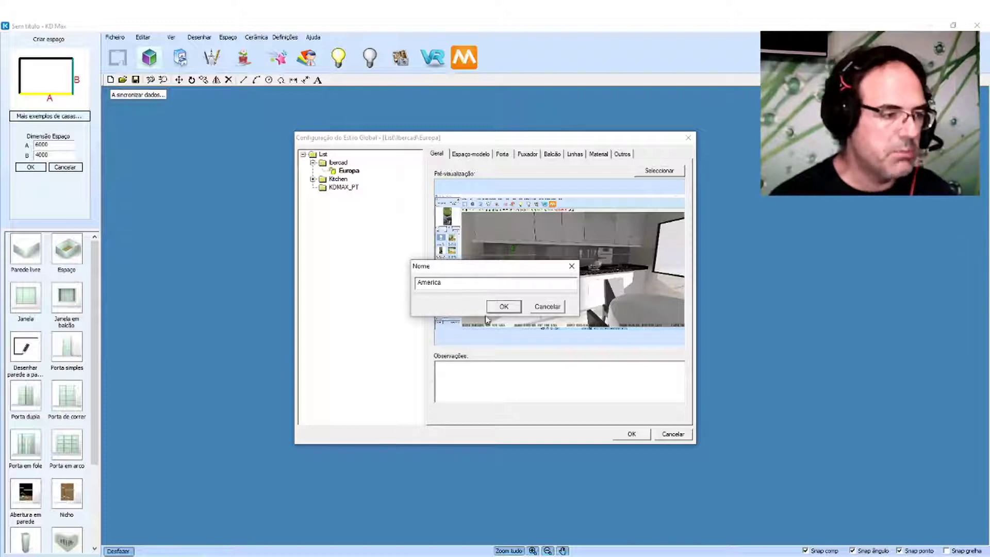
click(504, 307)
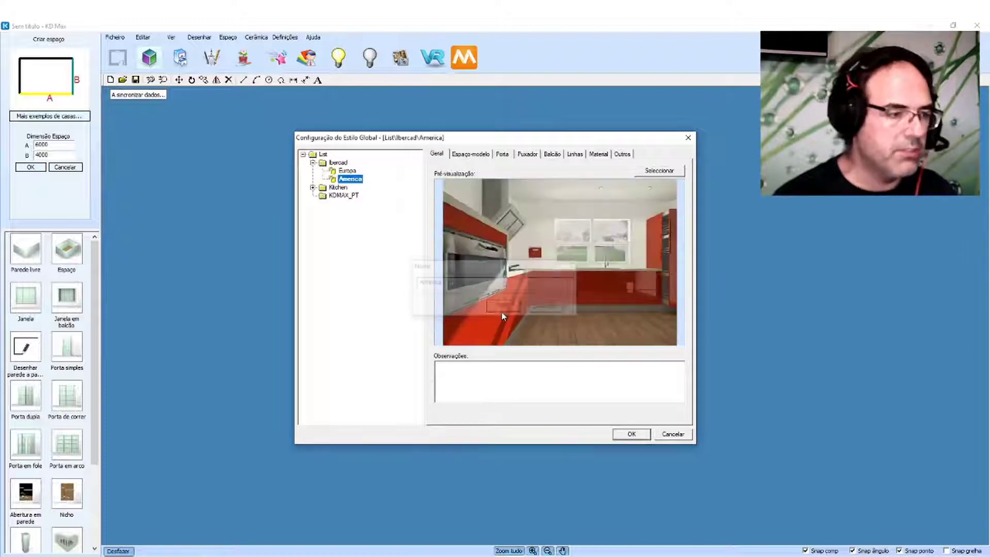
click(349, 171)
click(348, 179)
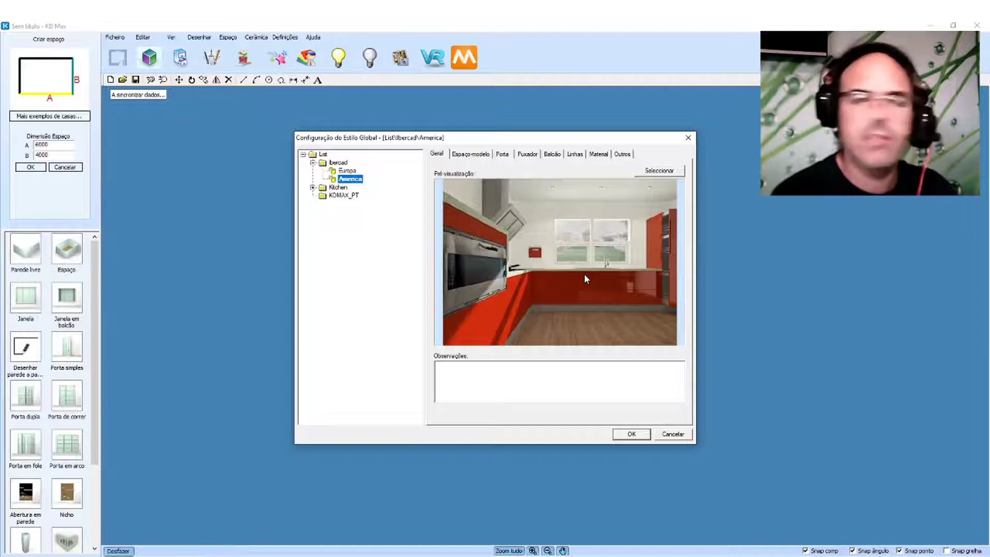
Step: Set e1_02.jpg from Desktop > Videos > KDMAX as America's preview image
click(656, 172)
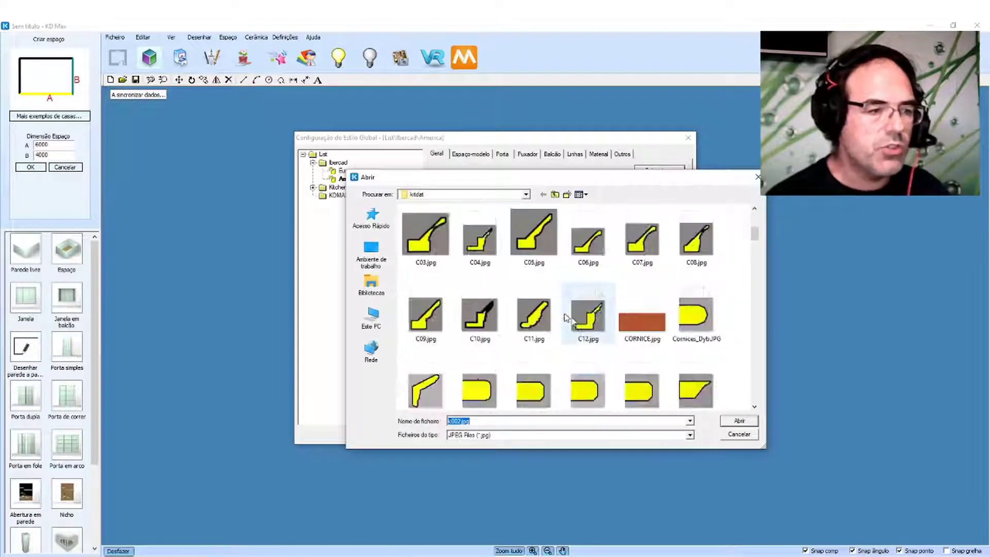
scroll(566, 318, up, 5)
click(454, 194)
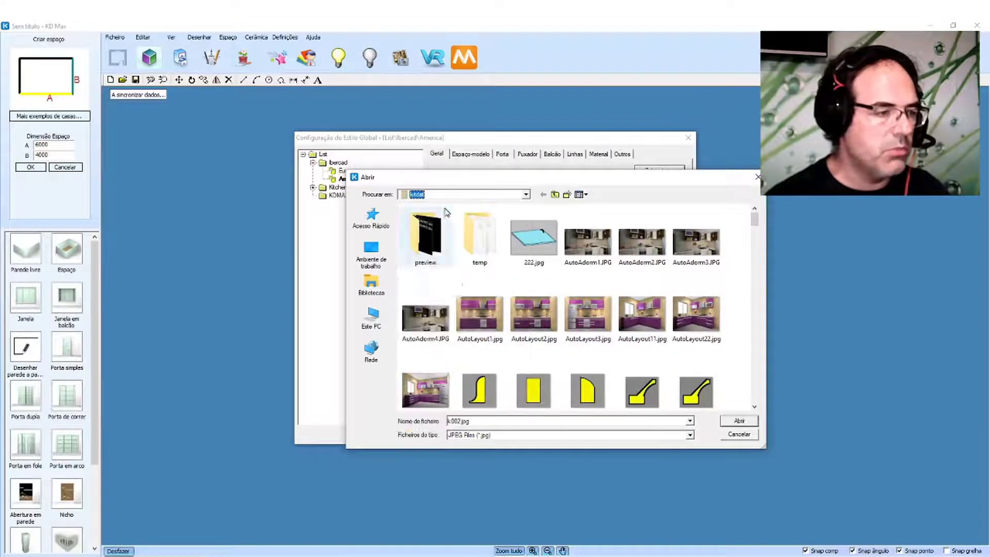
click(440, 195)
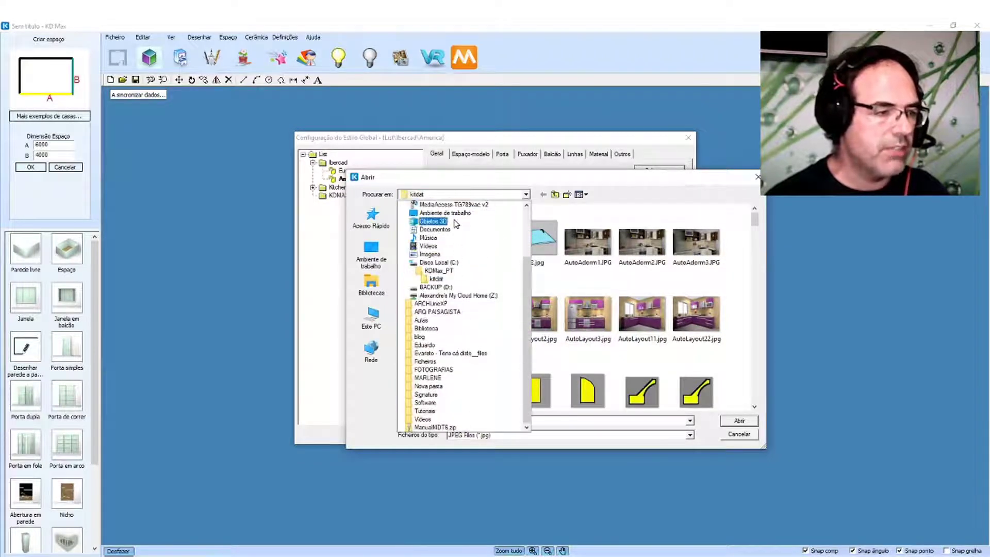
click(428, 220)
double_click(419, 358)
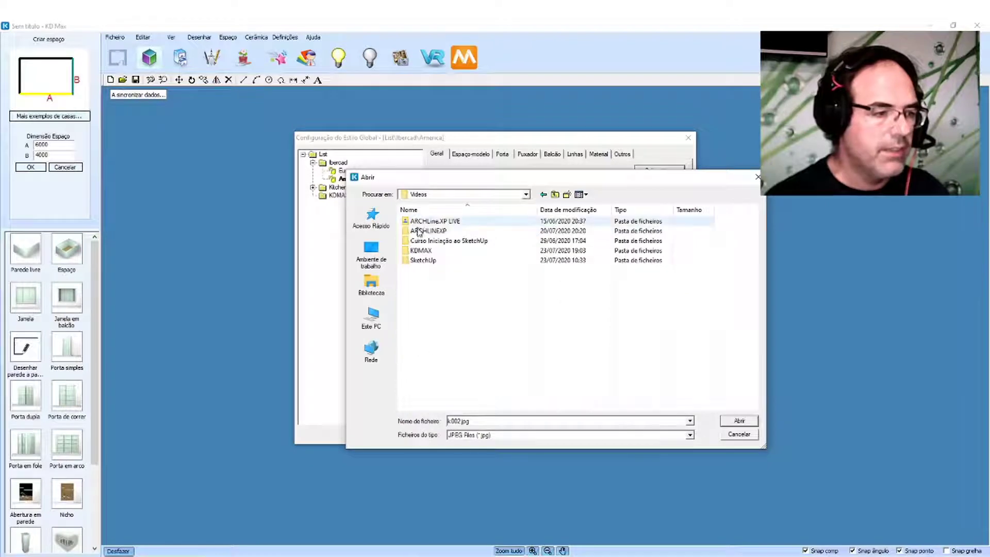
double_click(420, 250)
scroll(608, 300, down, 1)
click(537, 364)
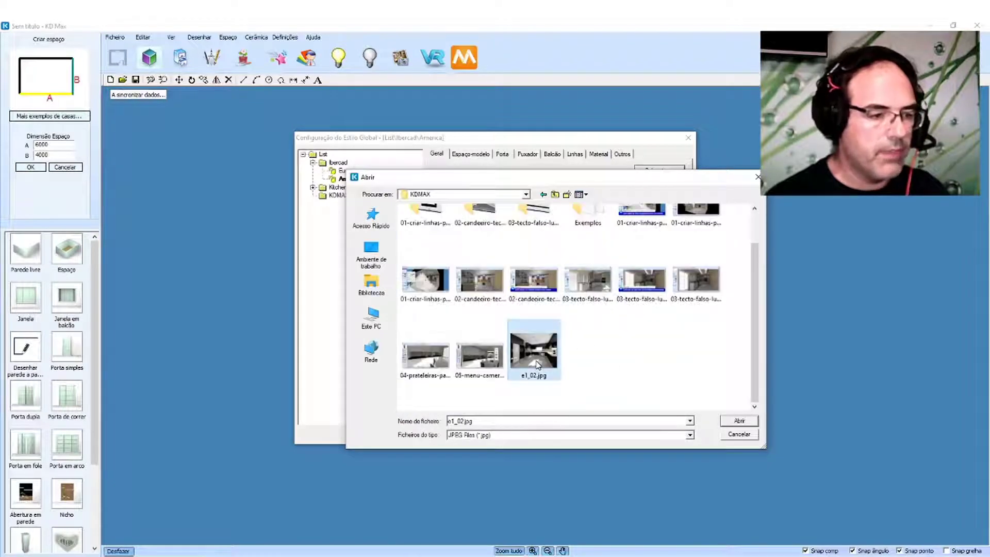
click(738, 420)
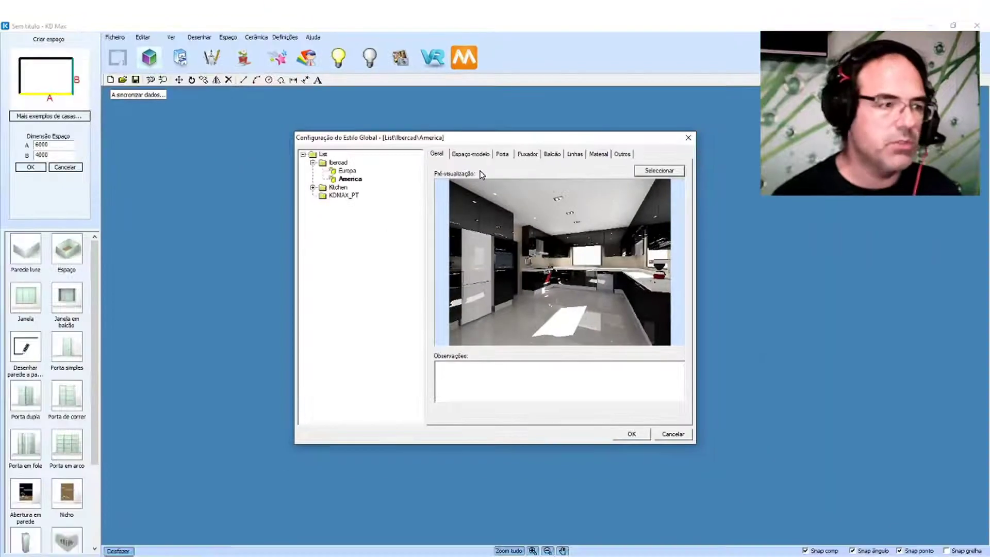
Step: Browse room templates but keep empty.mxt as the model space, then view door settings
click(471, 153)
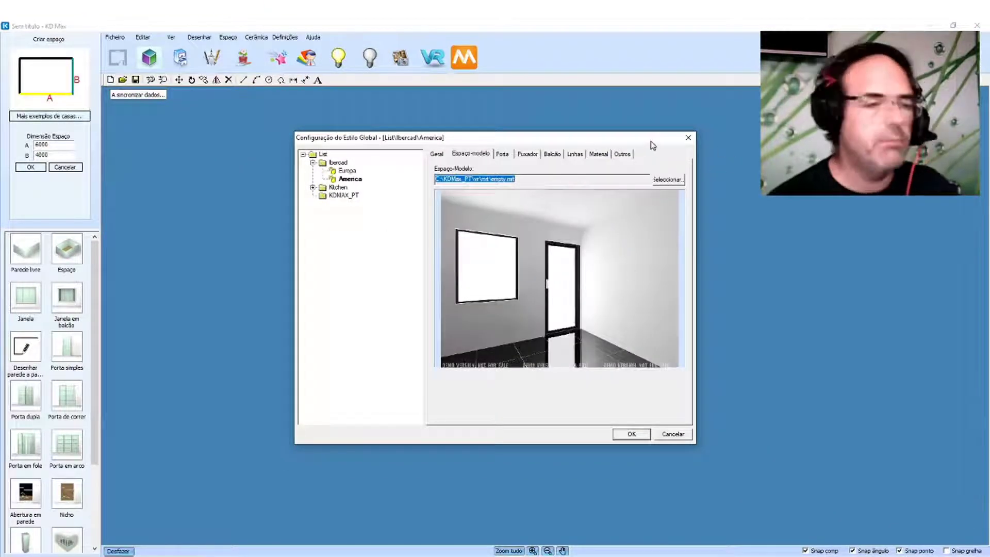
click(667, 180)
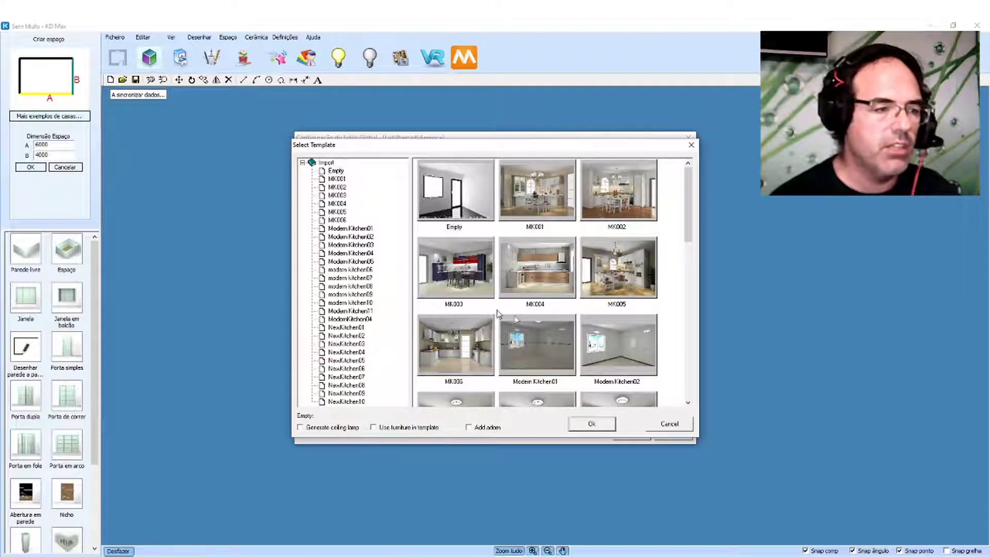
scroll(495, 406, down, 3)
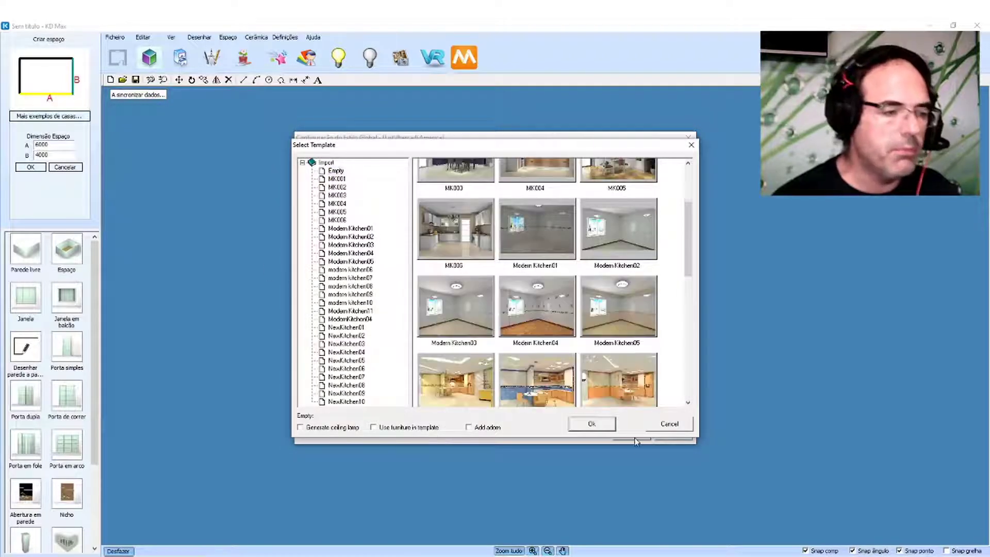
click(669, 424)
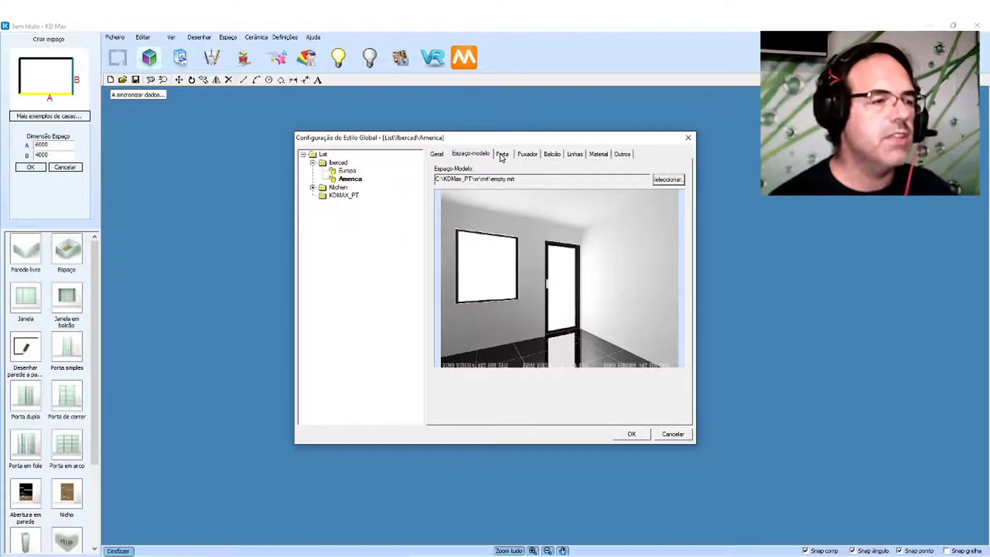
click(501, 154)
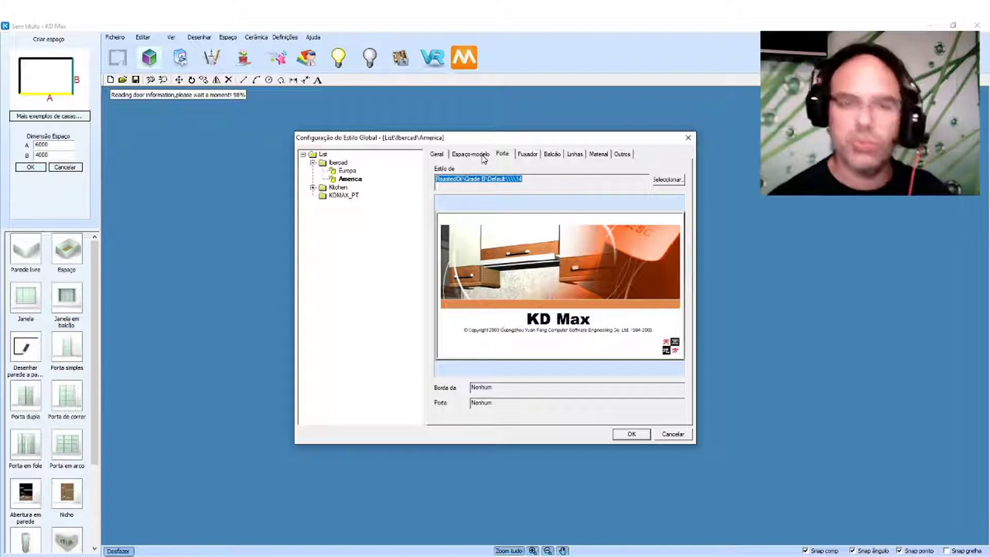
Step: Choose the CorPura series for the America style's doors
click(669, 181)
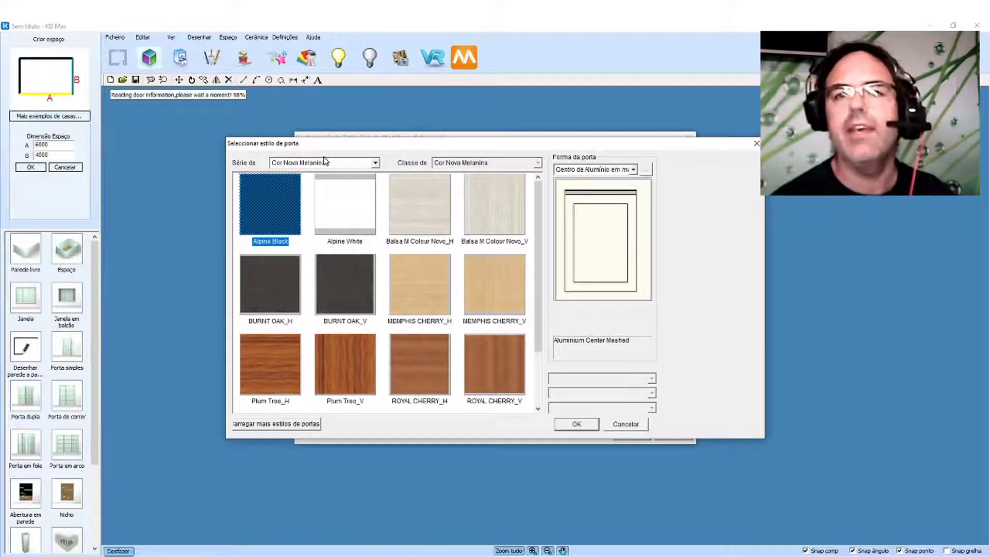
click(300, 163)
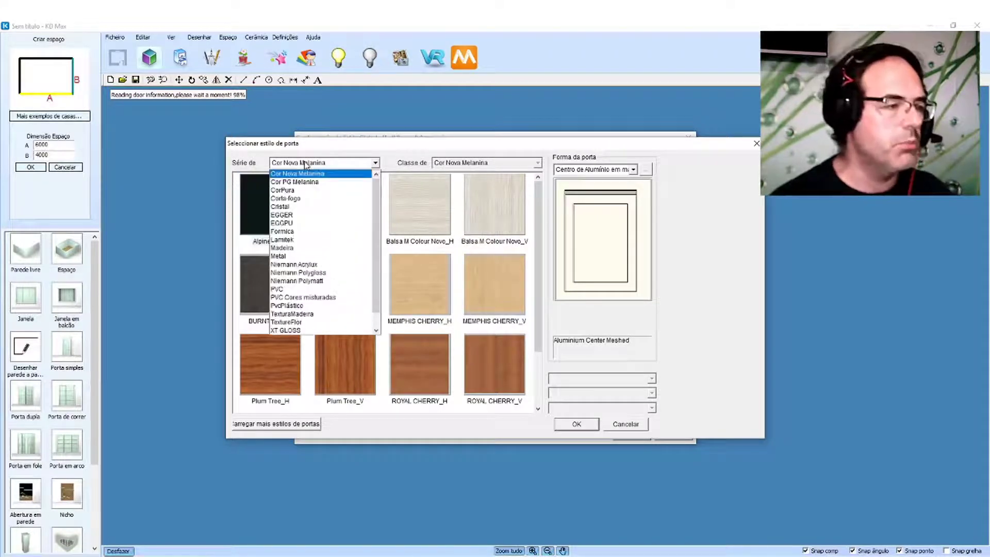
click(308, 190)
scroll(537, 282, down, 2)
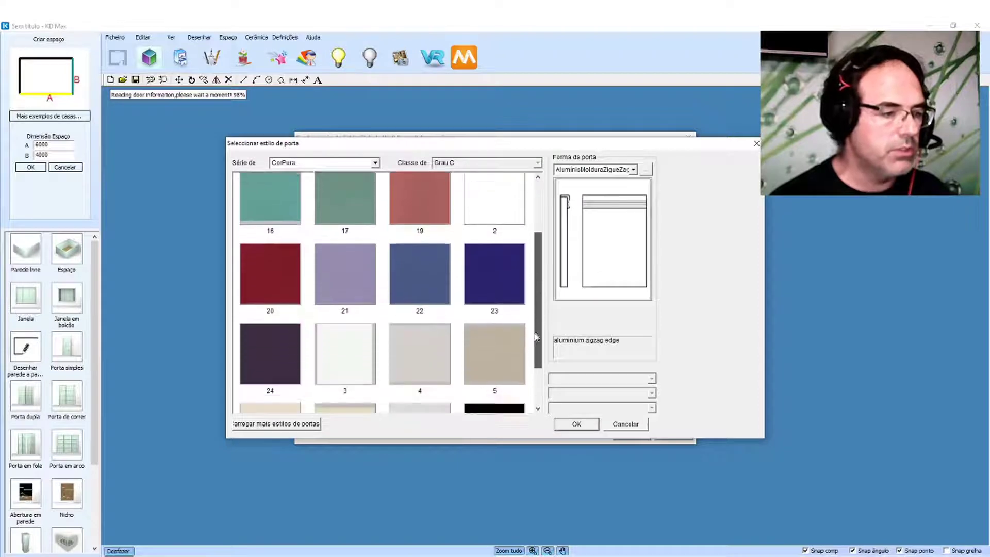
scroll(510, 335, down, 2)
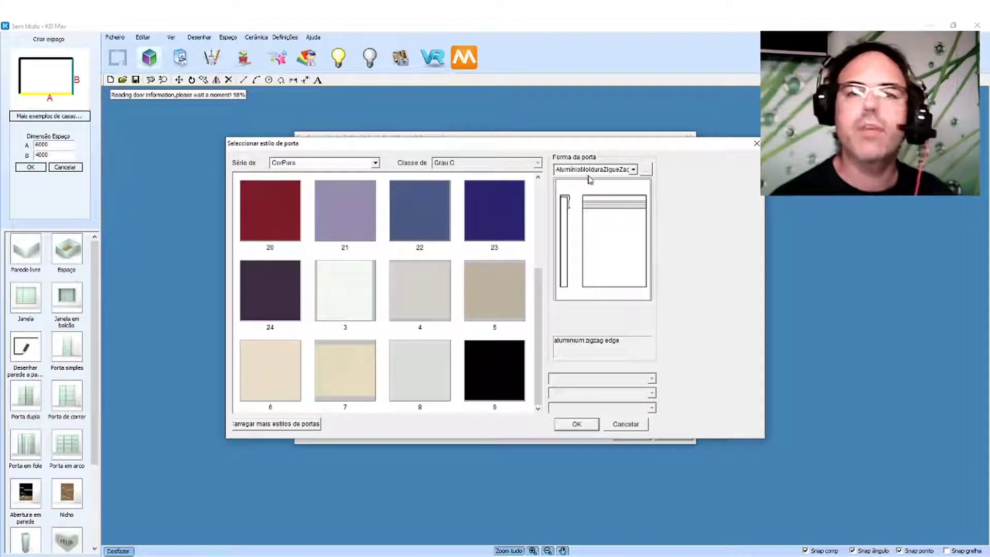
click(651, 173)
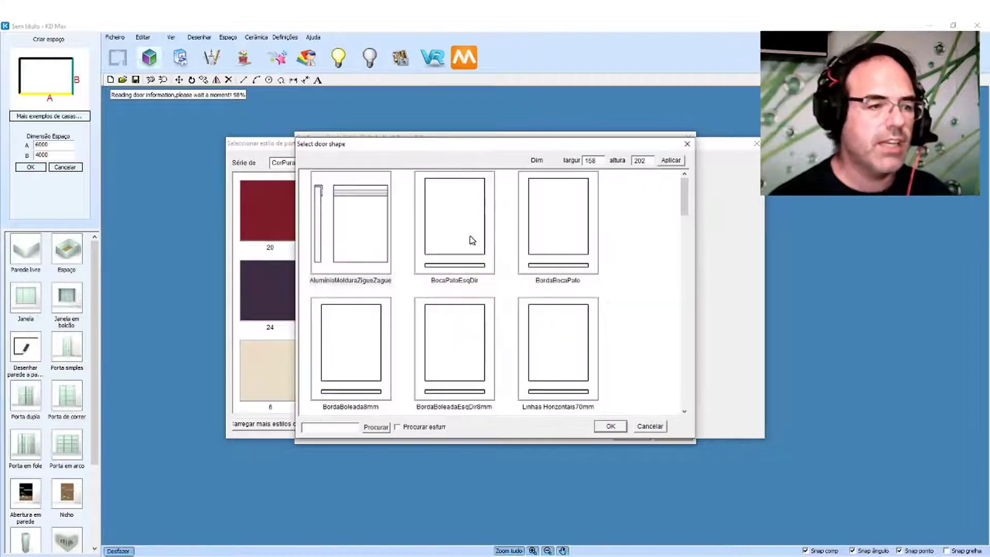
mouse_move(684, 201)
mouse_down()
mouse_move(687, 391)
mouse_move(698, 375)
mouse_up()
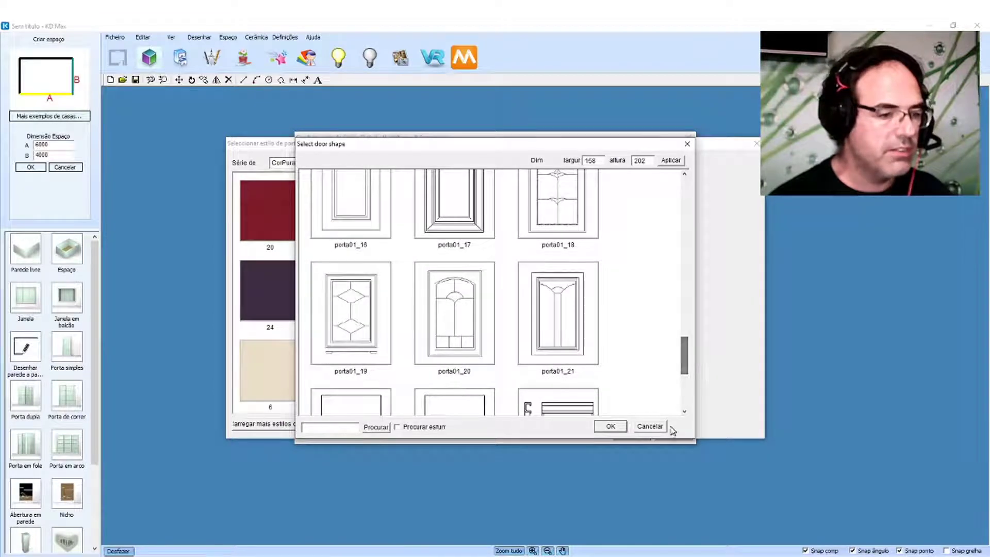
click(611, 426)
Step: Give the doors the default shape and black colour 9, and confirm
click(634, 170)
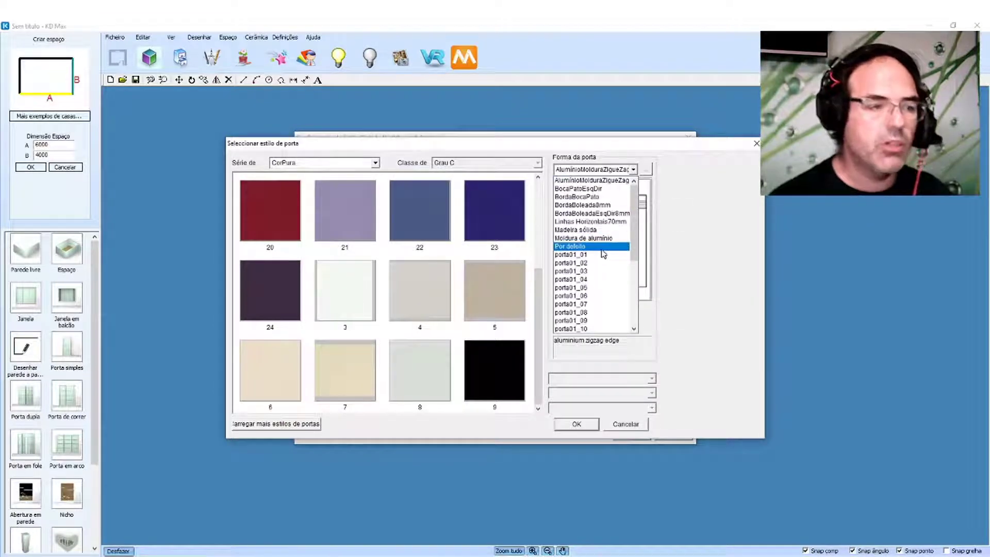
click(589, 242)
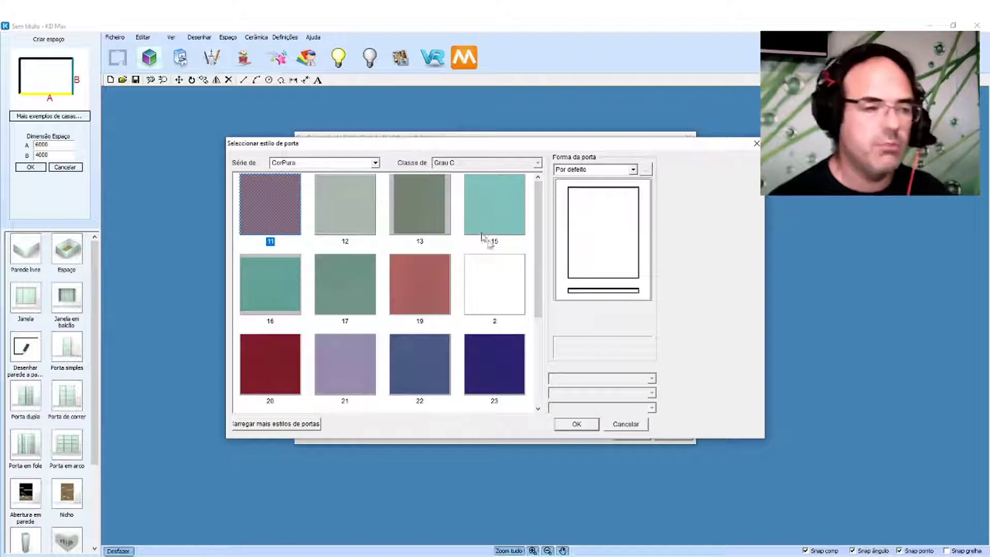
drag(537, 251, 538, 339)
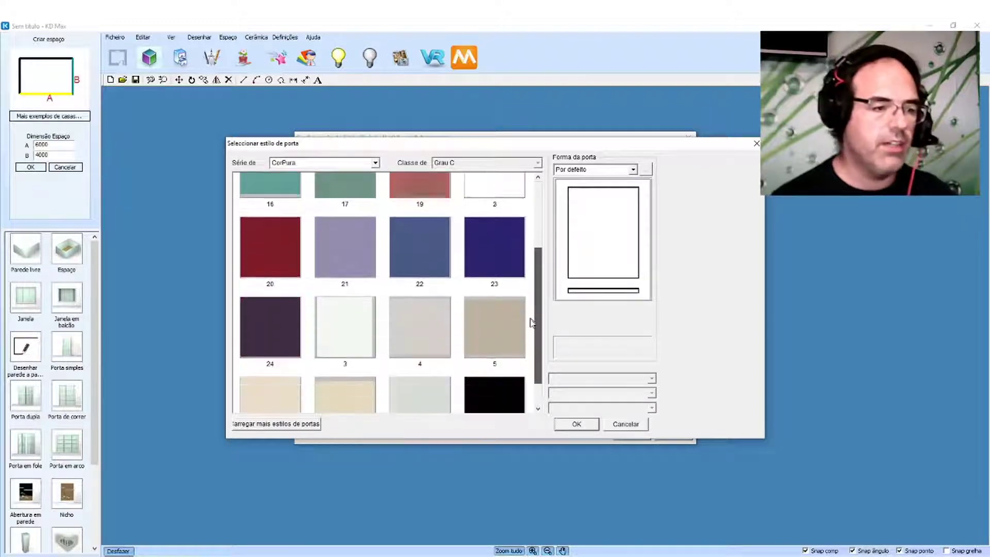
click(503, 372)
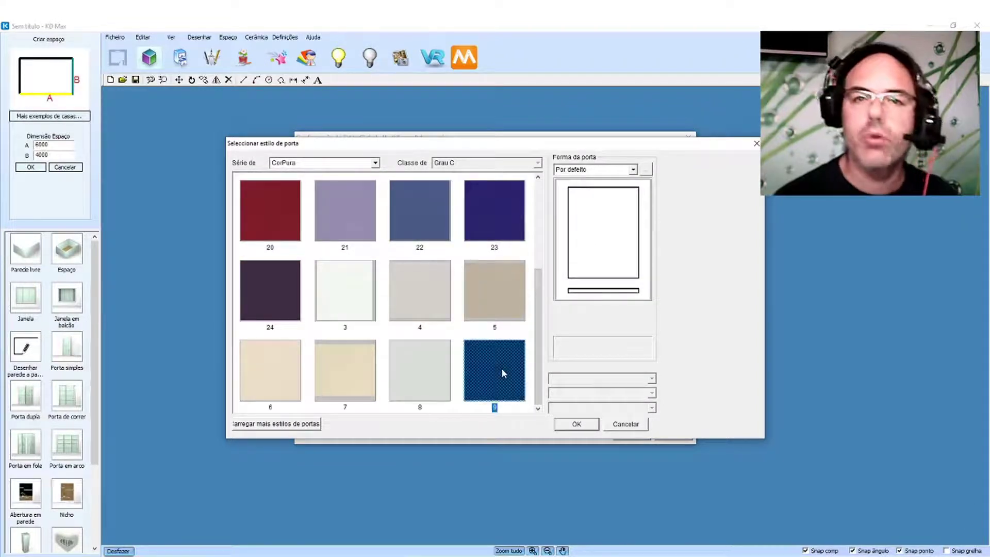
click(576, 424)
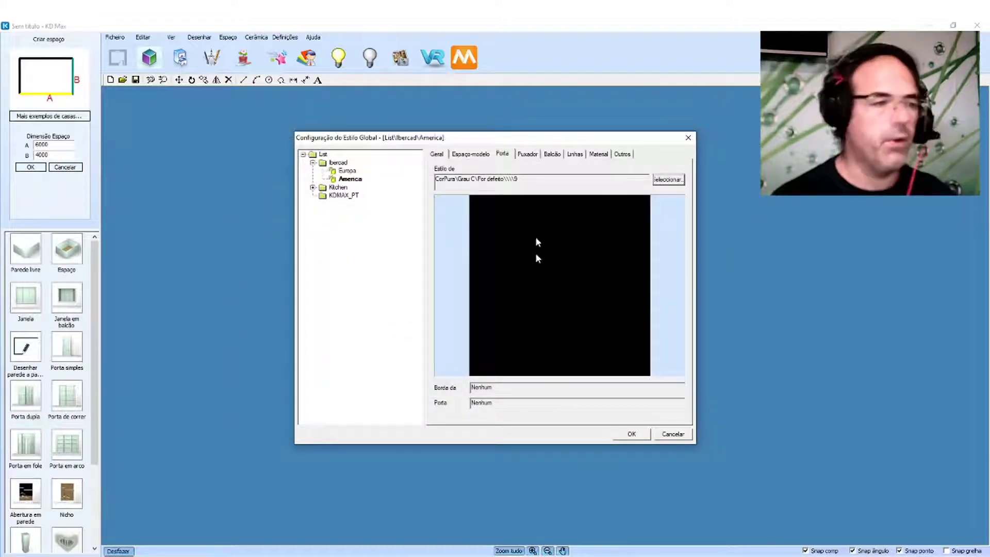
Step: Enable the first tilting-door handle and choose Puxador S004 12x283x33 from the catalogue
click(528, 154)
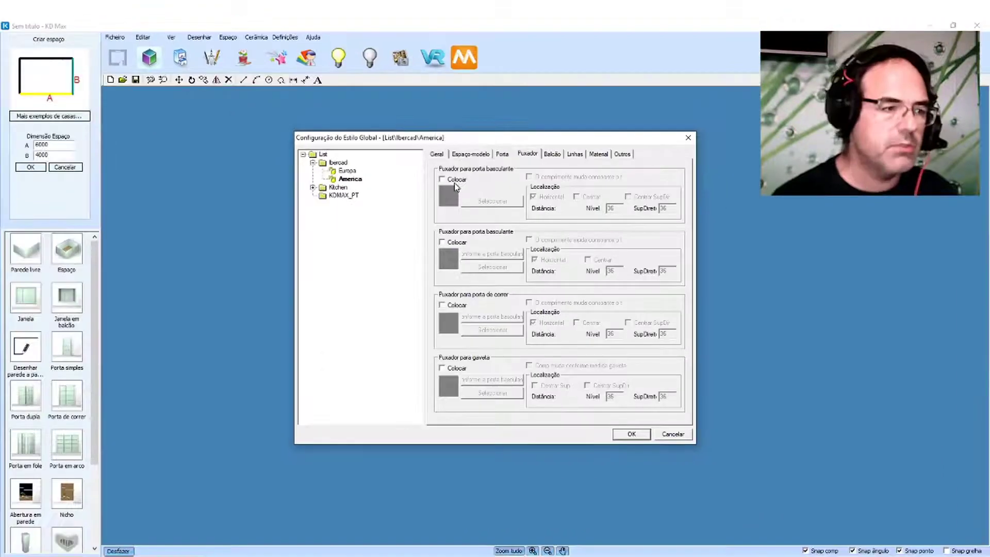
click(448, 181)
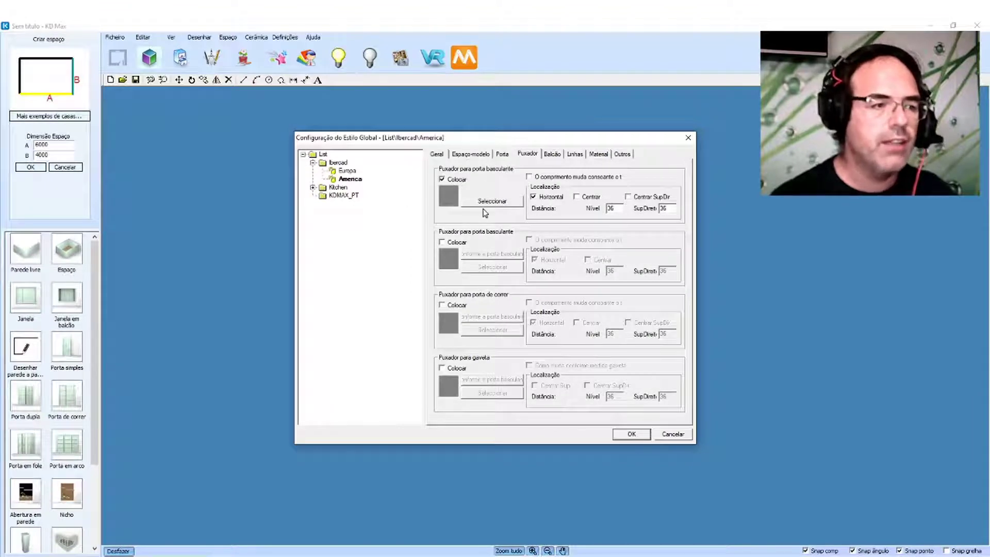
click(511, 205)
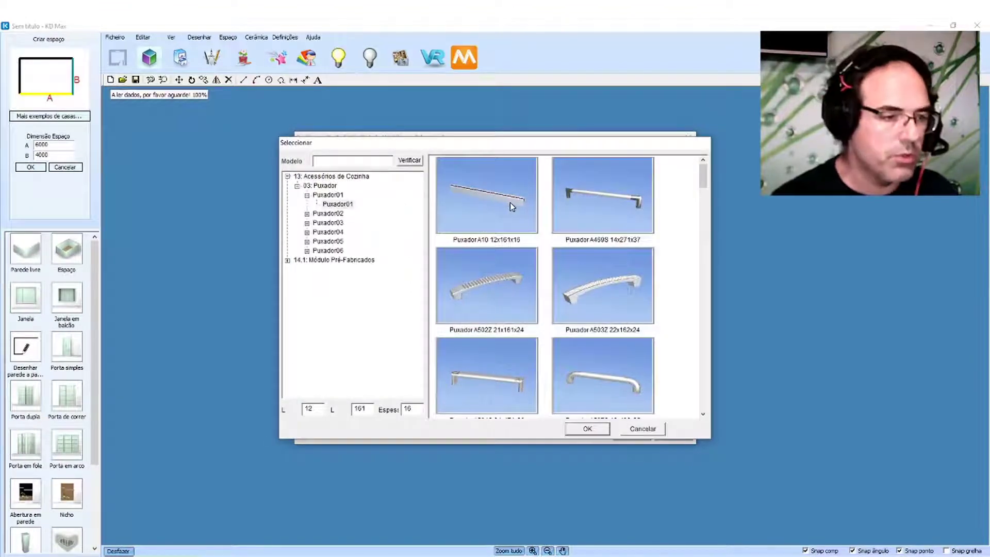
scroll(510, 206, down, 3)
scroll(518, 248, down, 3)
scroll(520, 254, down, 3)
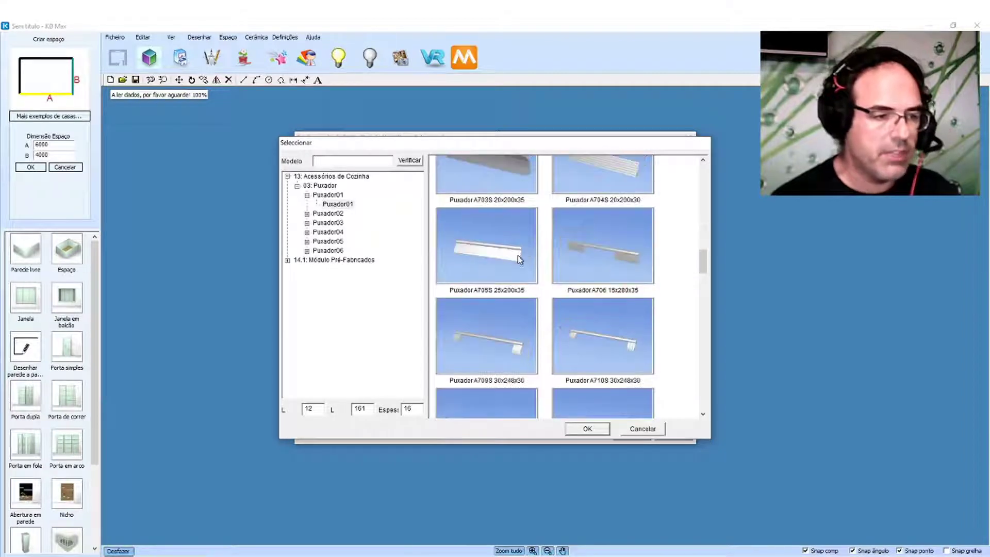
scroll(518, 255, down, 3)
scroll(518, 268, down, 2)
scroll(611, 238, down, 2)
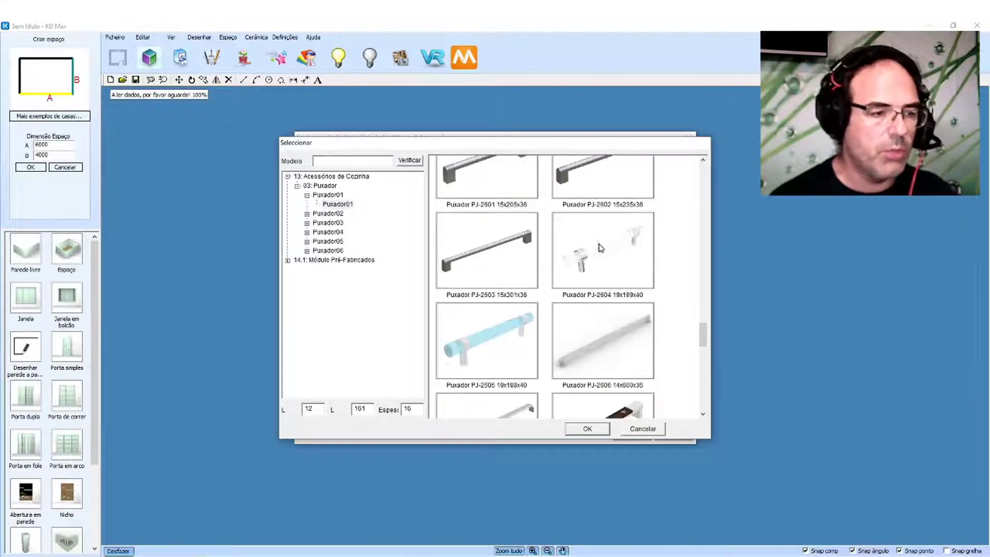
scroll(609, 247, down, 2)
scroll(608, 255, down, 2)
scroll(606, 265, down, 2)
scroll(606, 273, up, 2)
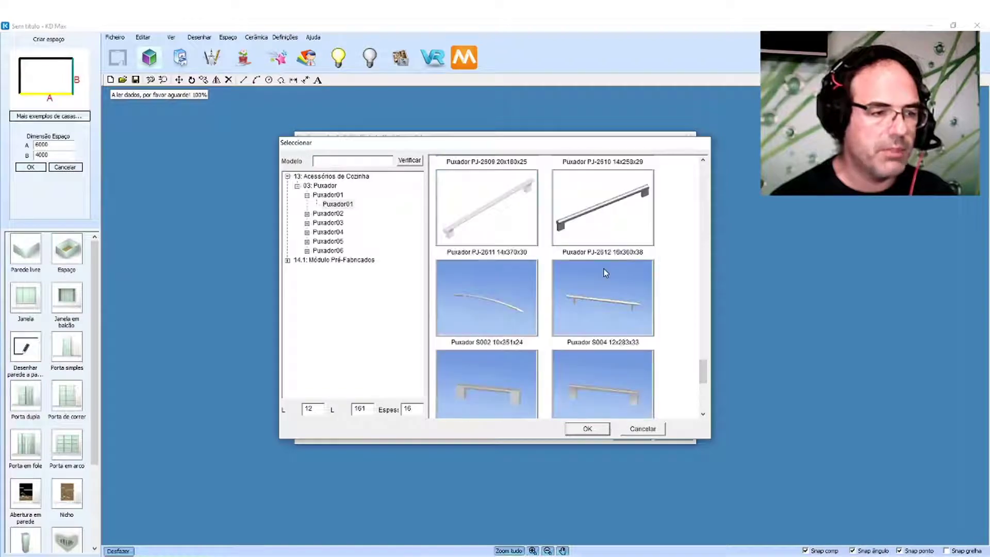
click(603, 326)
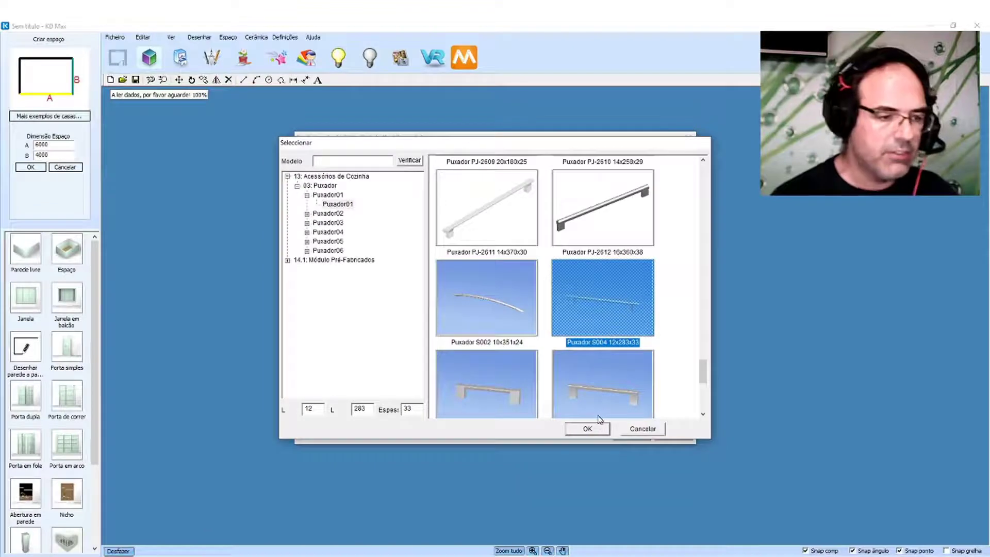
click(593, 427)
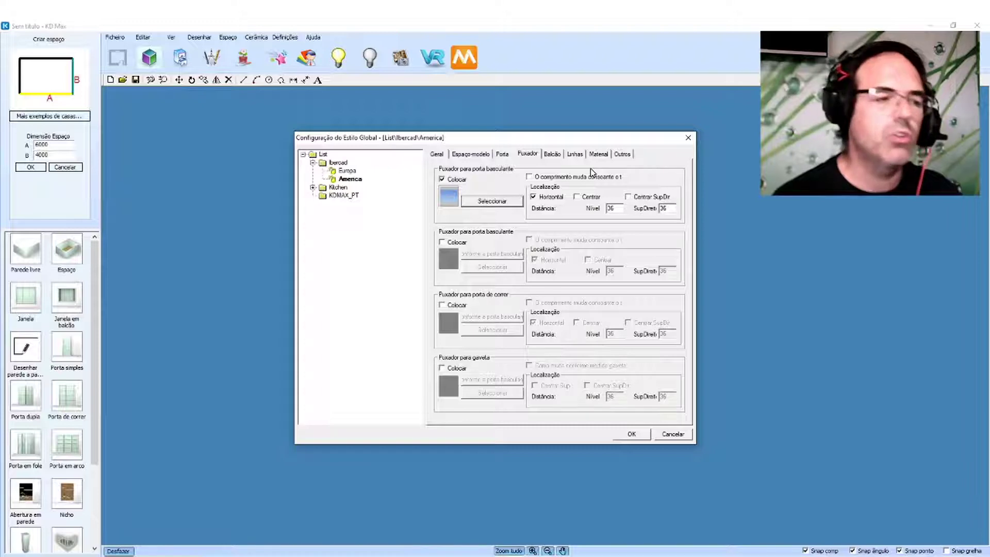
Step: Enable second tilting-door, sliding-door and drawer handles, copying the handle image to each
click(457, 243)
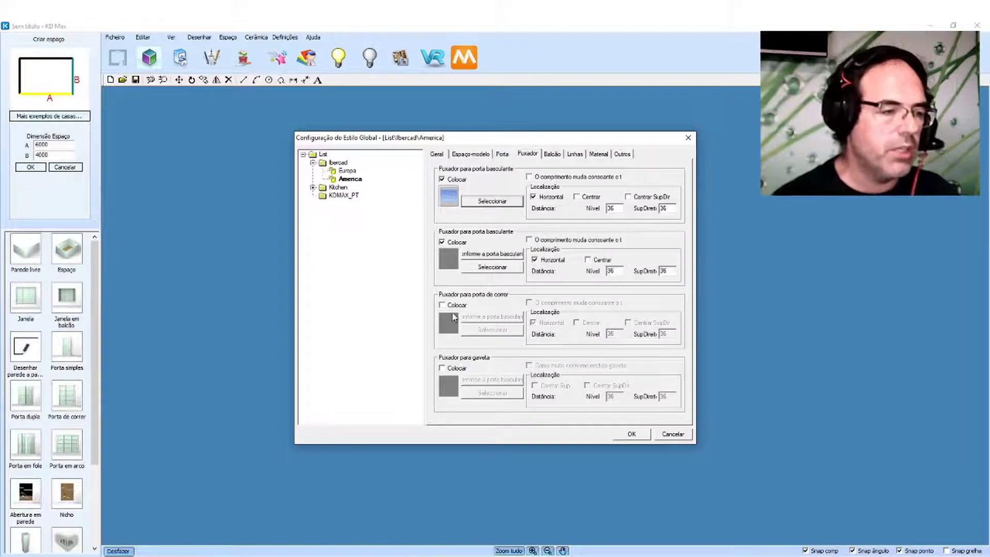
click(454, 307)
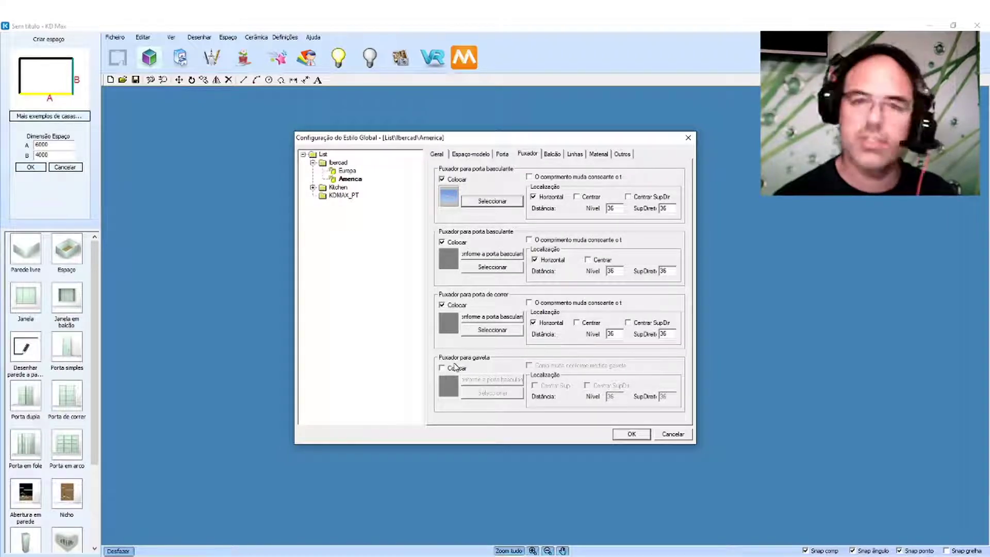
click(456, 369)
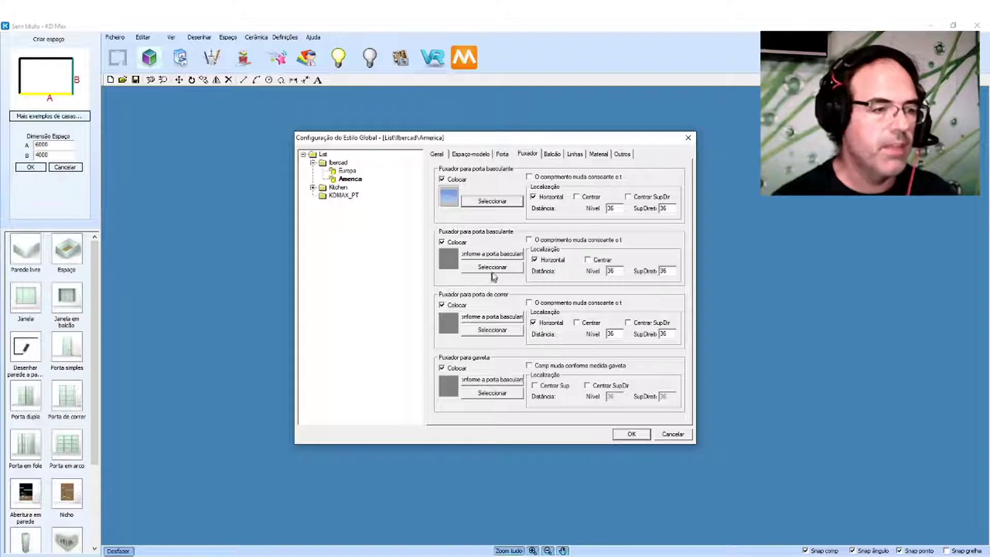
click(469, 258)
click(485, 320)
click(479, 381)
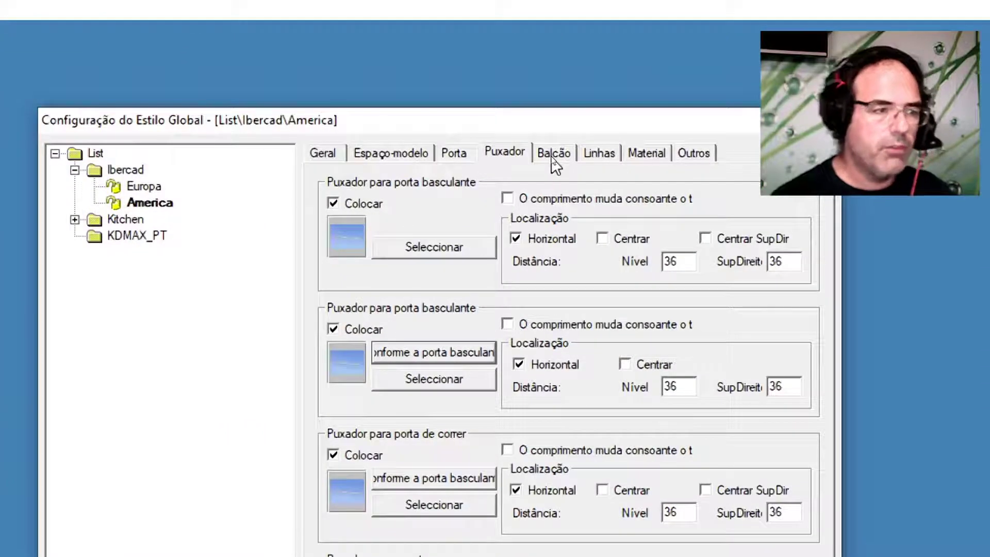
Step: Set the worktop front edge style to Nenhum
click(553, 153)
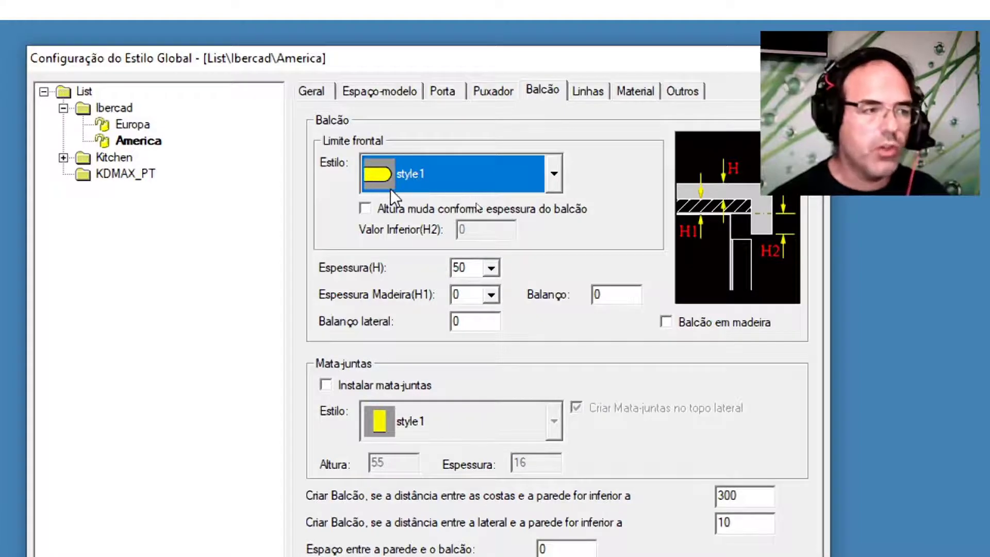
click(426, 173)
scroll(450, 276, down, 3)
scroll(451, 276, down, 3)
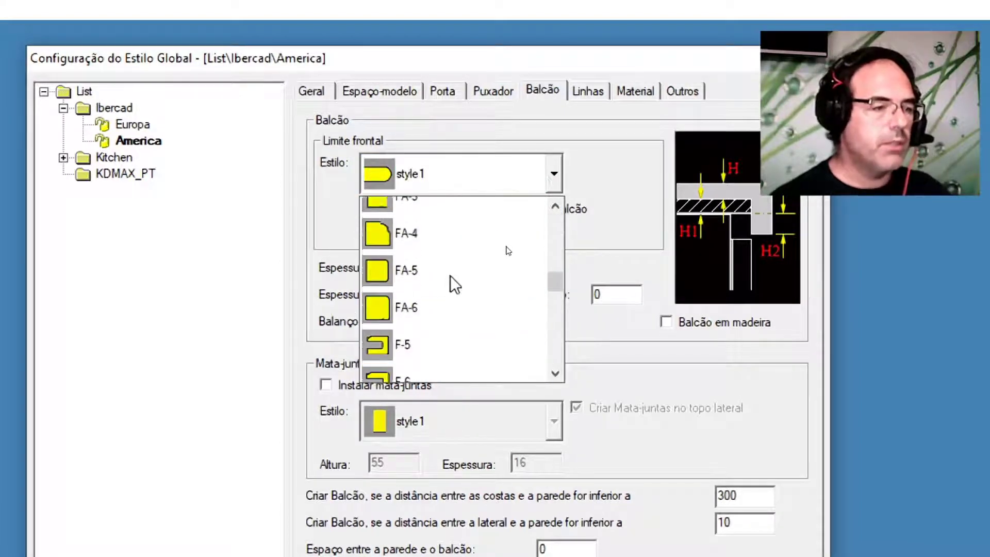
scroll(450, 275, down, 3)
scroll(450, 275, down, 3)
click(394, 362)
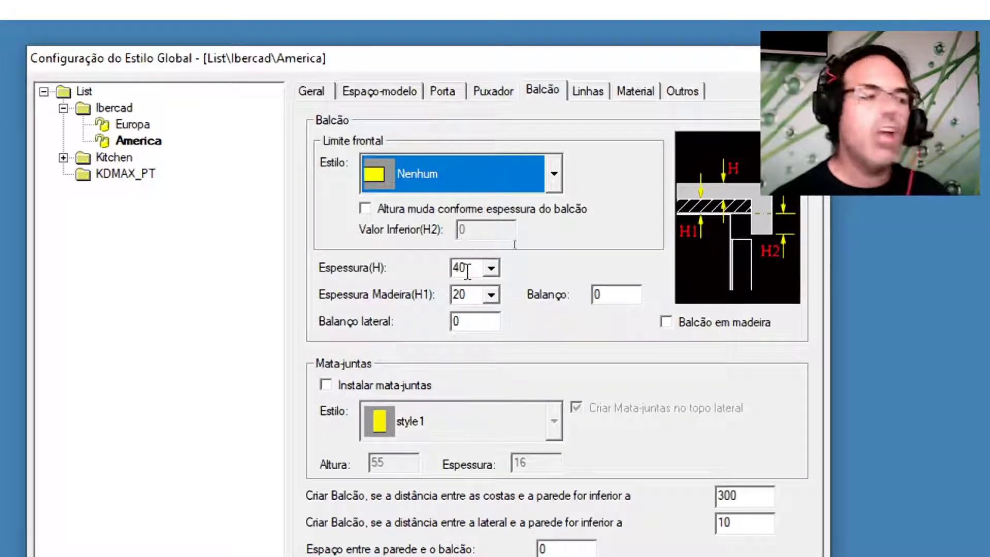
Step: Set worktop thickness 20, wood thickness 0, overhang 20 and side overhang 20
double_click(467, 271)
text(20)
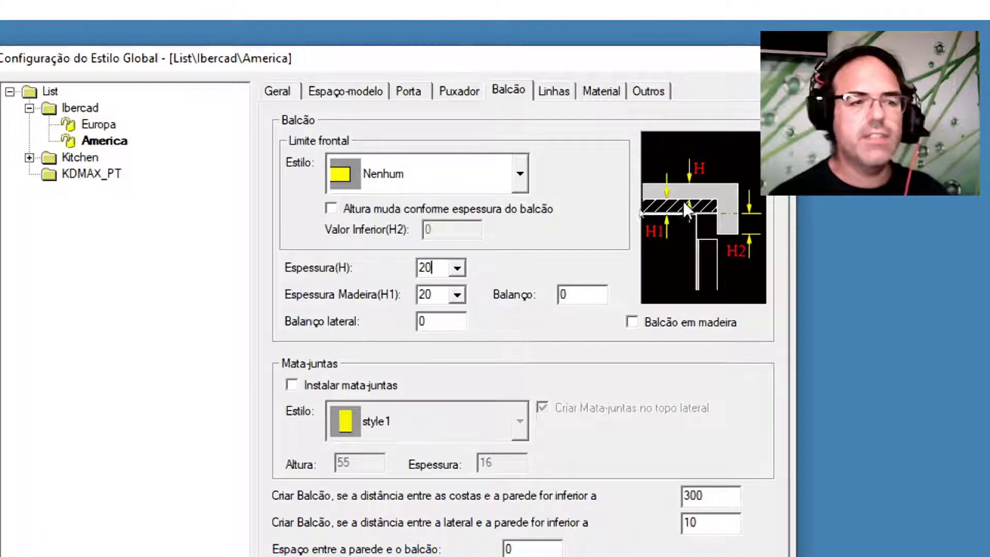
double_click(427, 294)
text(0)
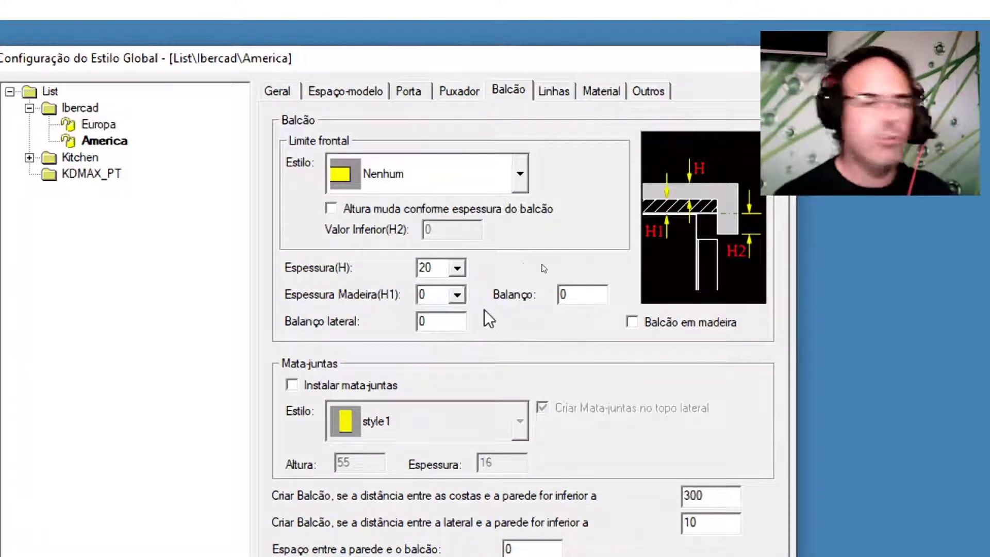
click(569, 295)
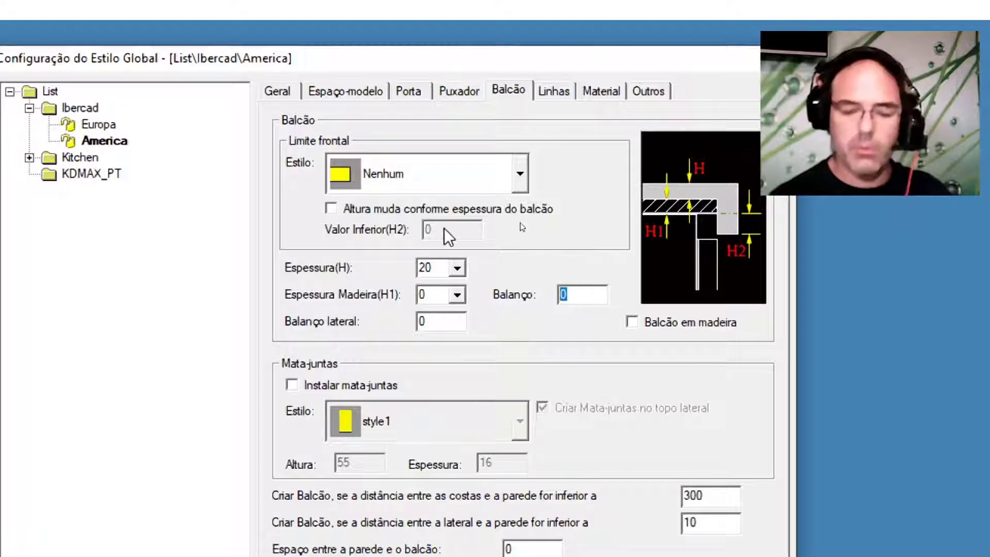
text(20)
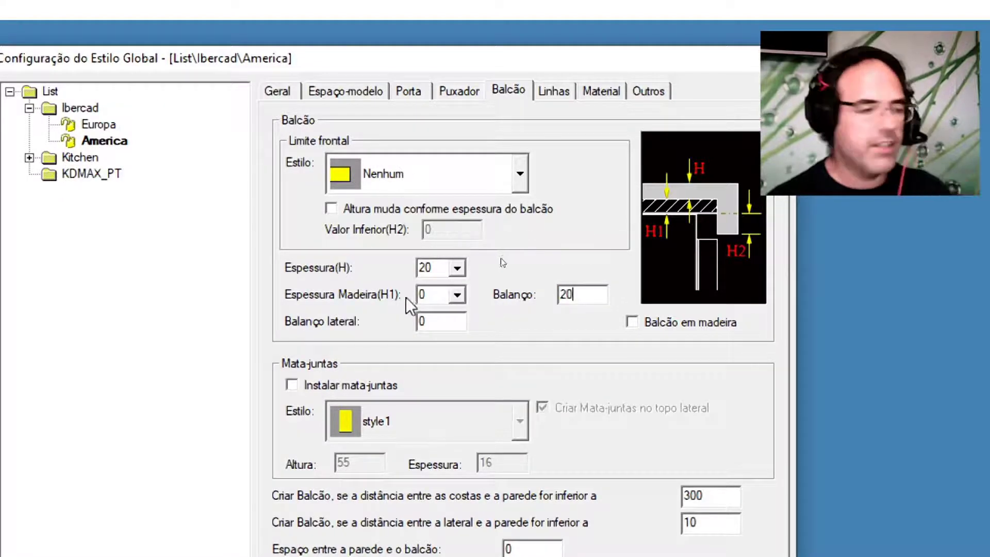
double_click(443, 321)
text(20)
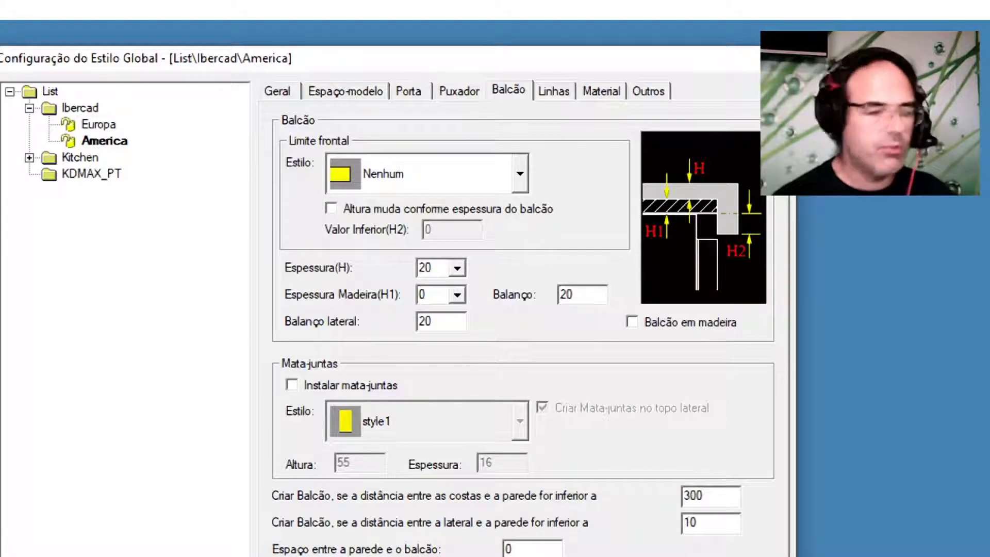
Step: Enable worktop upstands in style1 and change their height from 55 to 60
click(298, 388)
click(397, 437)
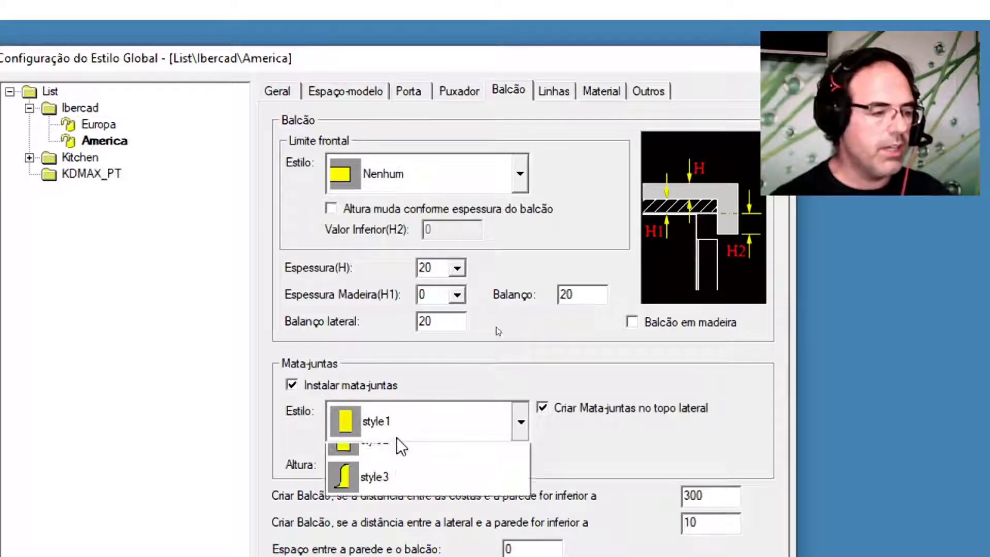
click(395, 436)
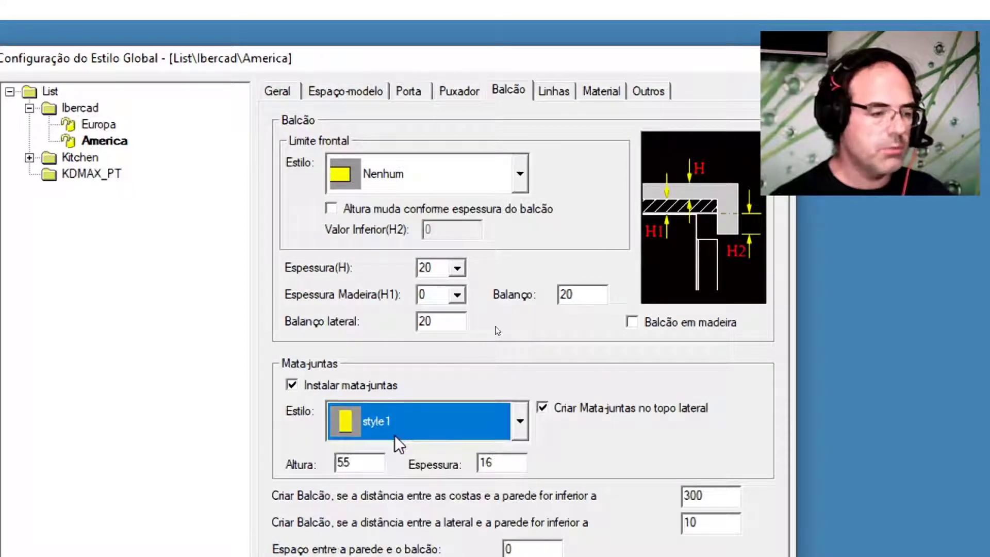
drag(344, 464, 231, 446)
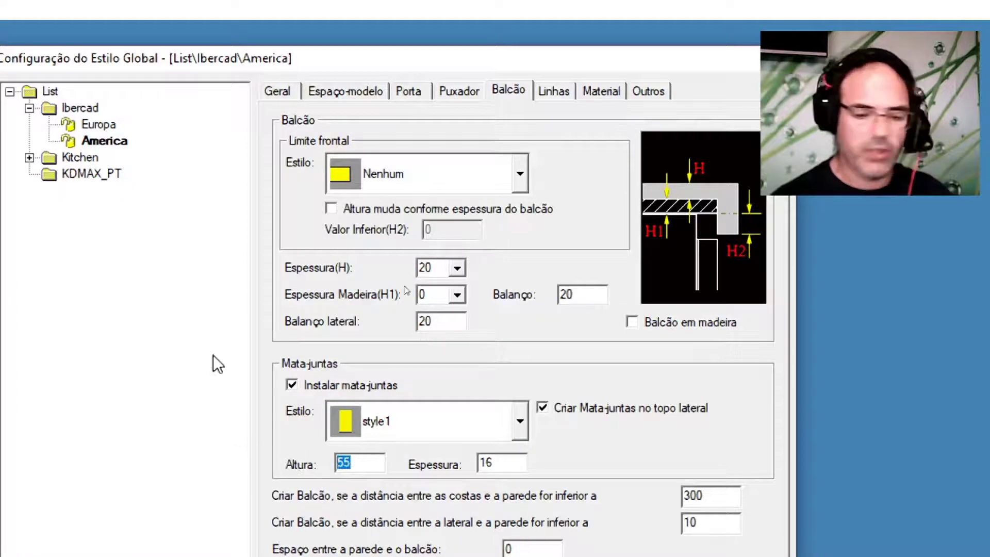
text(60)
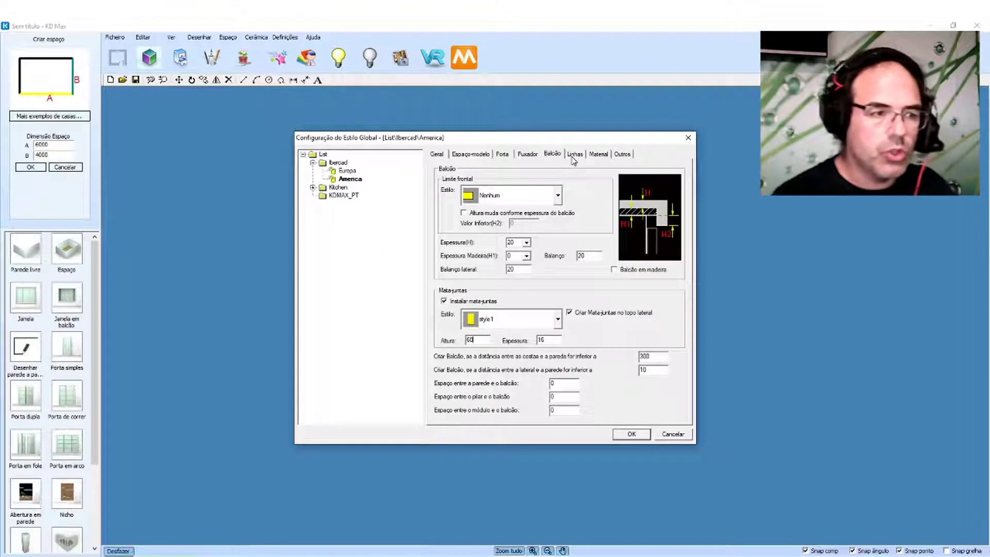
Step: On the Linhas tab, set plinth front and rear setbacks to 50; untick Quebra-luz and cornija
click(573, 154)
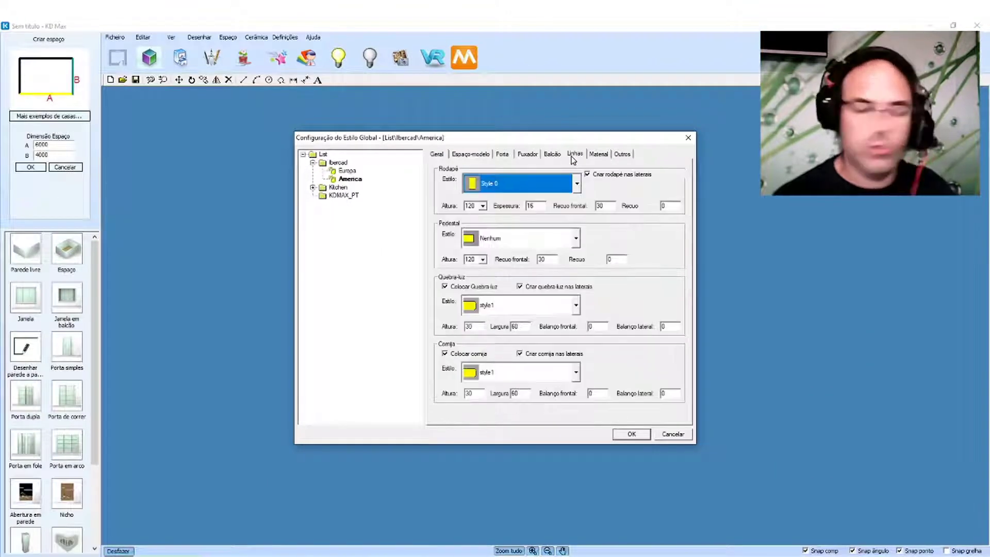
double_click(469, 208)
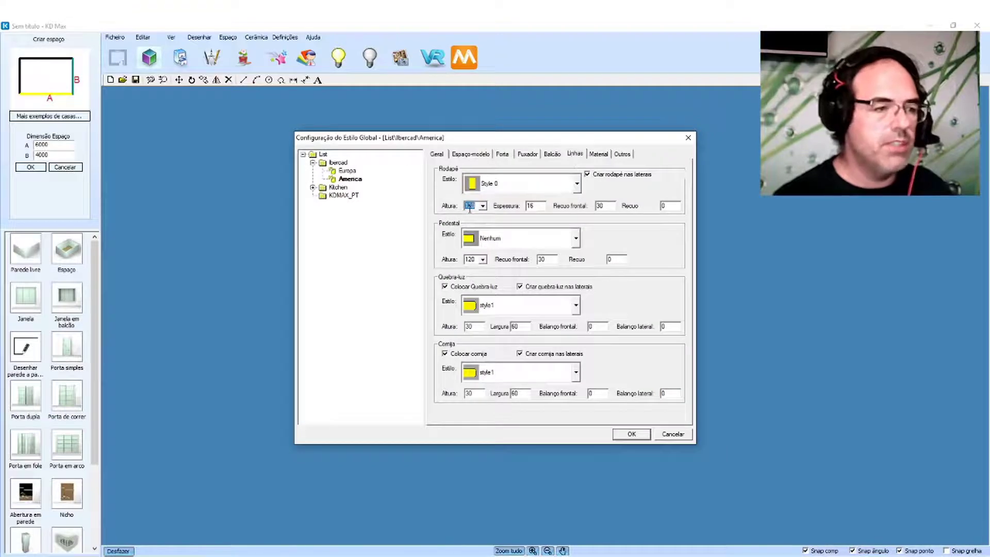
click(530, 207)
click(607, 208)
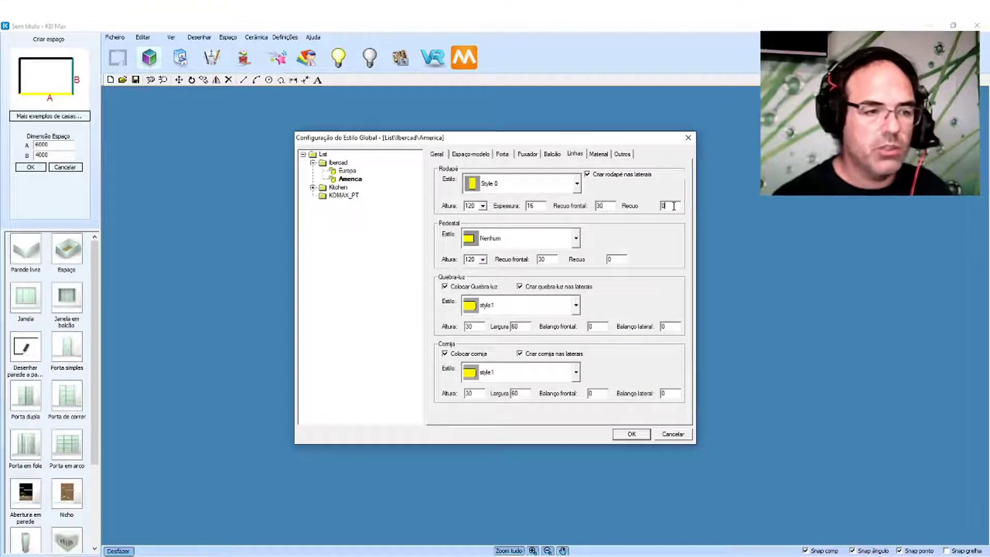
double_click(599, 205)
text(50)
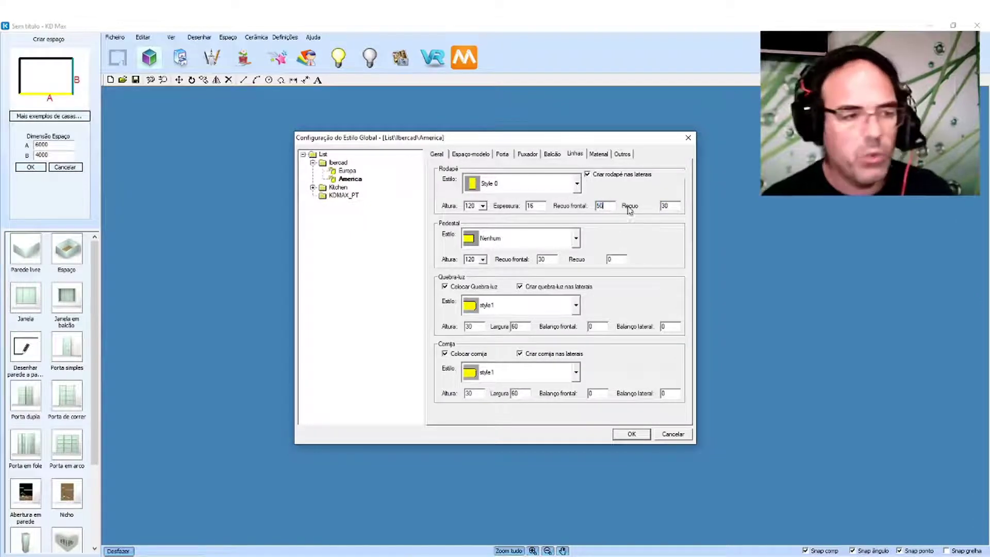
double_click(666, 206)
text(50)
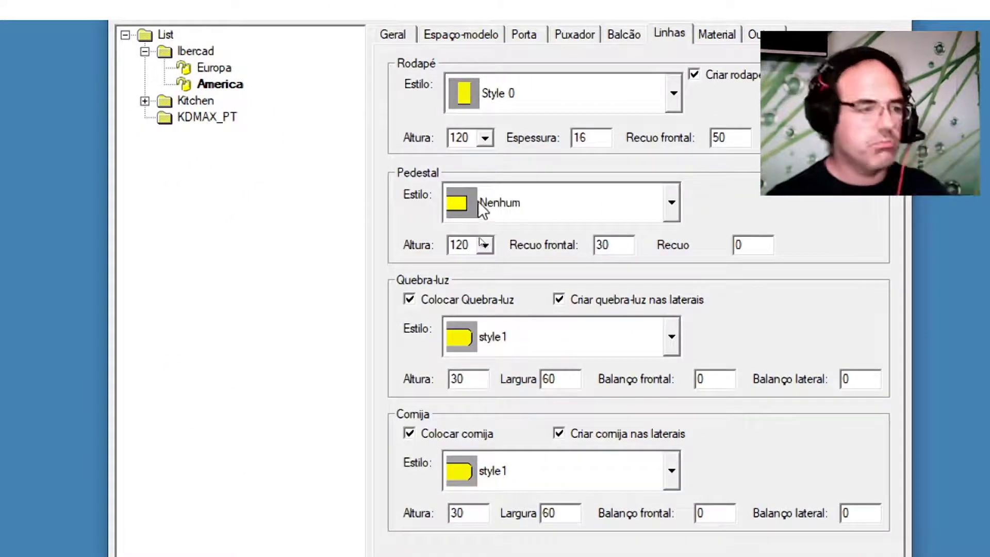
click(422, 304)
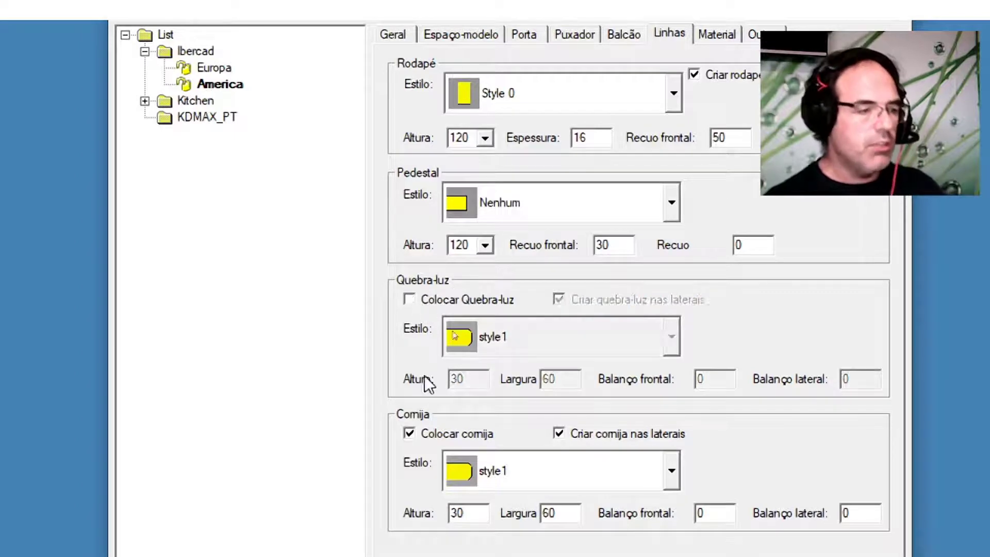
click(423, 434)
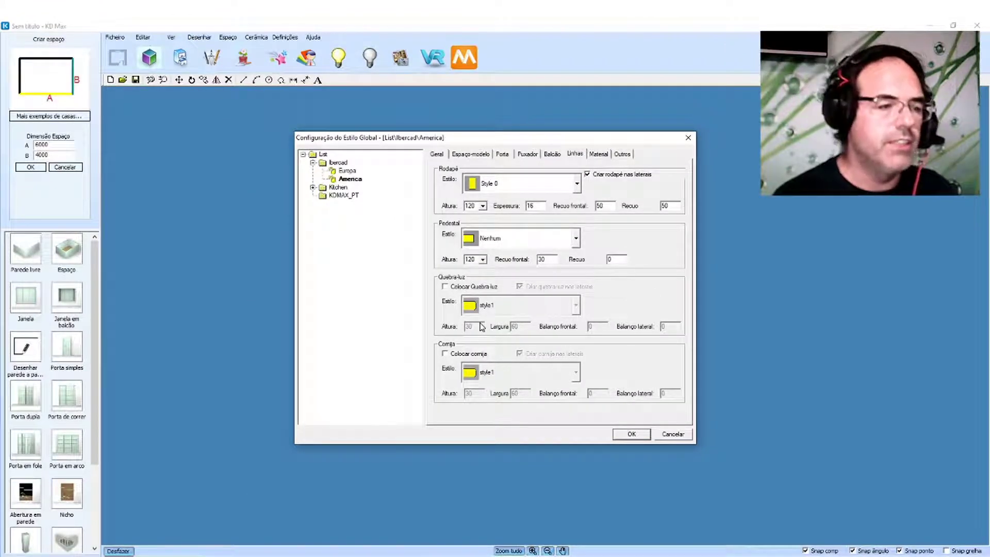
Step: Open the Tampo worktop material library and browse the Pedra artificial 1, Pedra bruta and PedraCesar series
click(600, 154)
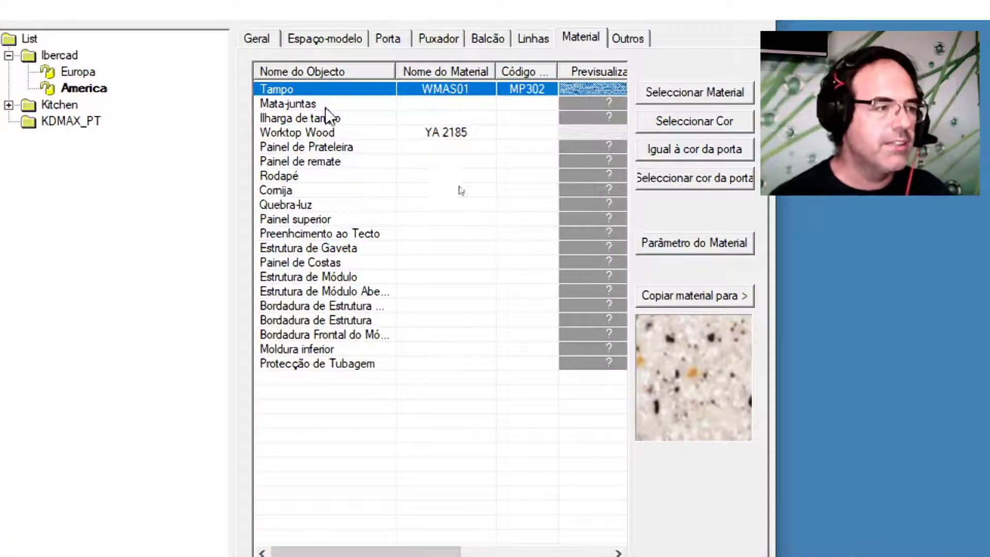
double_click(596, 89)
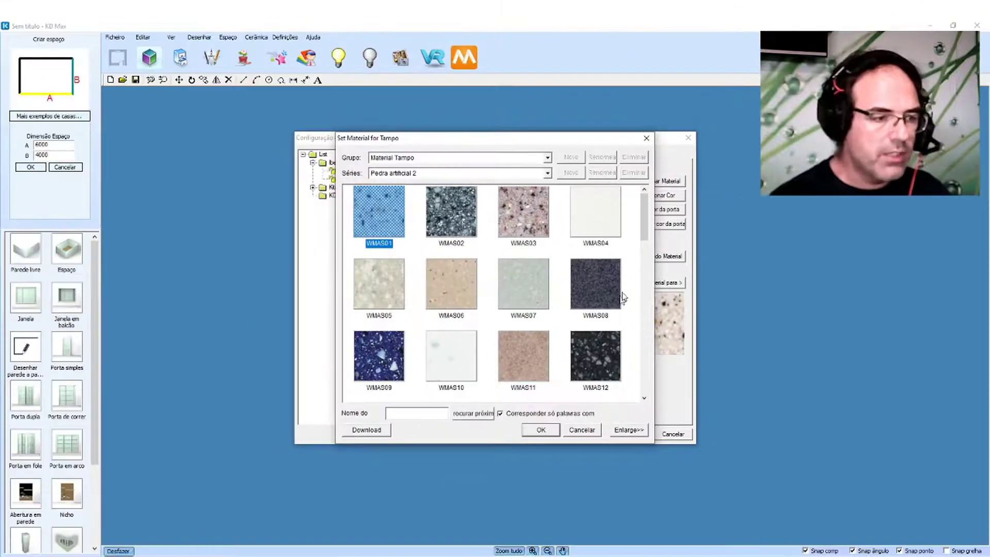
drag(645, 233, 631, 407)
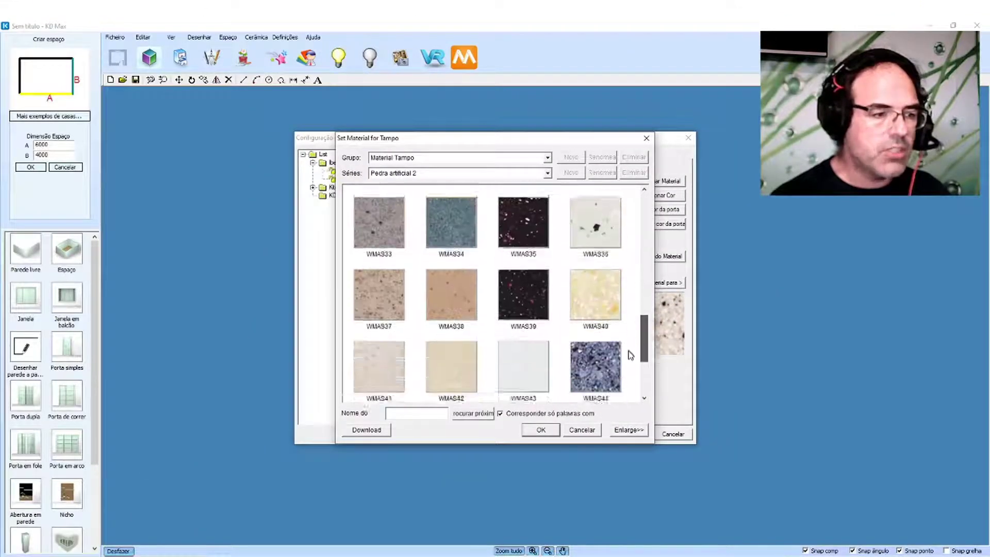
click(485, 174)
click(412, 233)
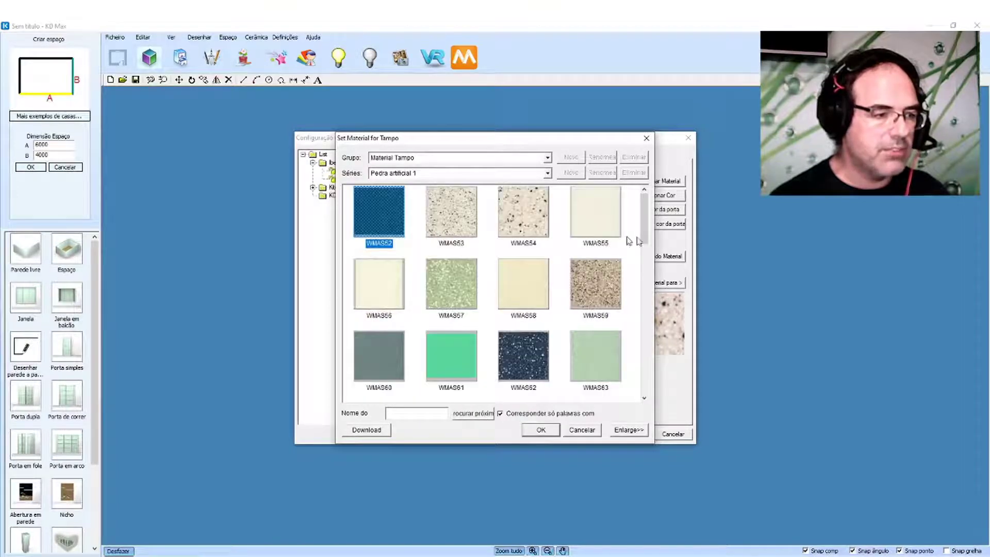
drag(646, 223, 636, 370)
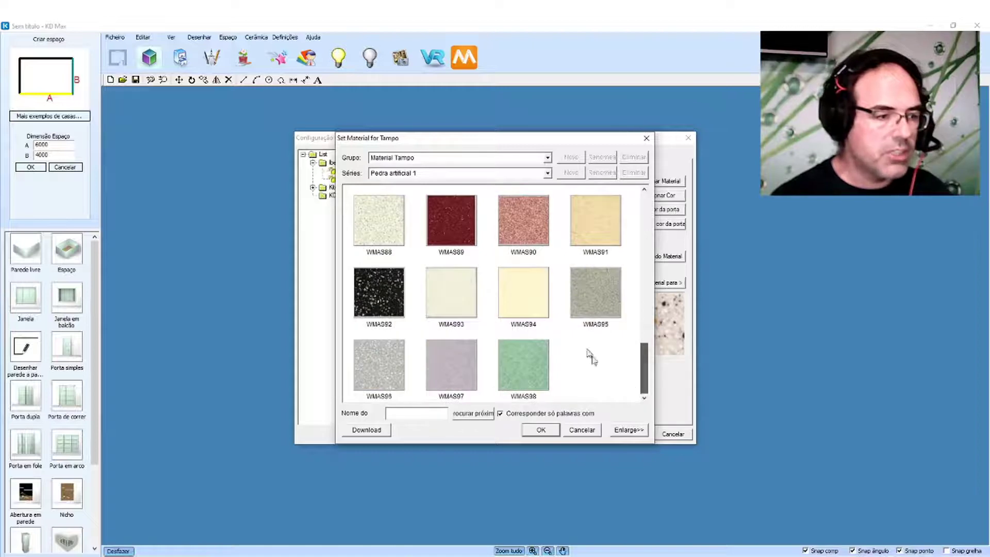
click(484, 178)
click(438, 251)
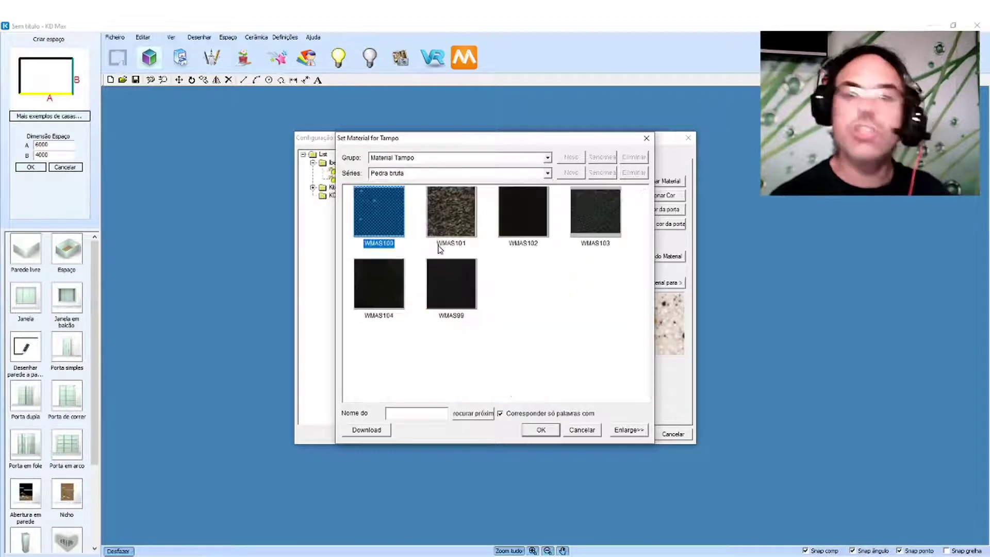
click(477, 175)
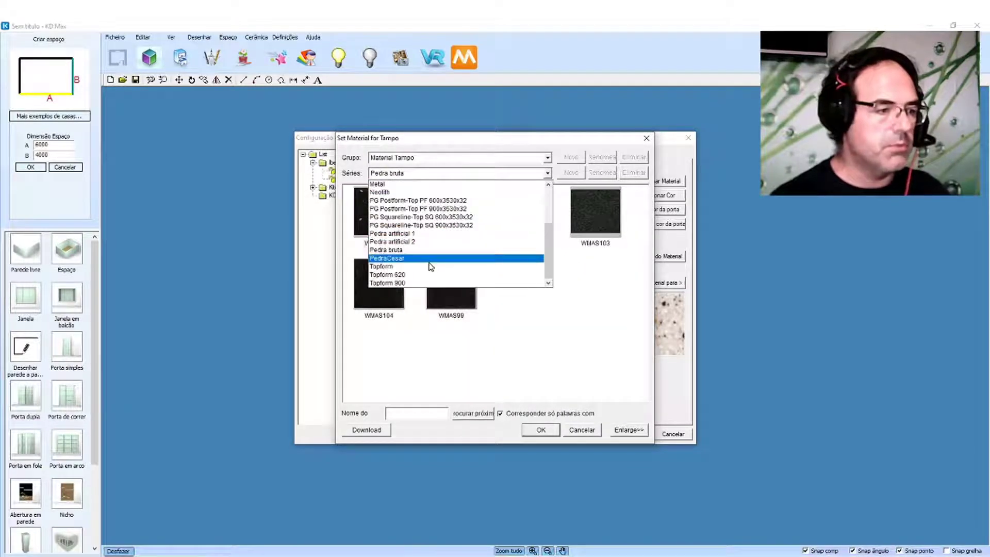
click(431, 263)
mouse_move(636, 258)
mouse_down()
mouse_move(632, 380)
mouse_move(644, 216)
mouse_up()
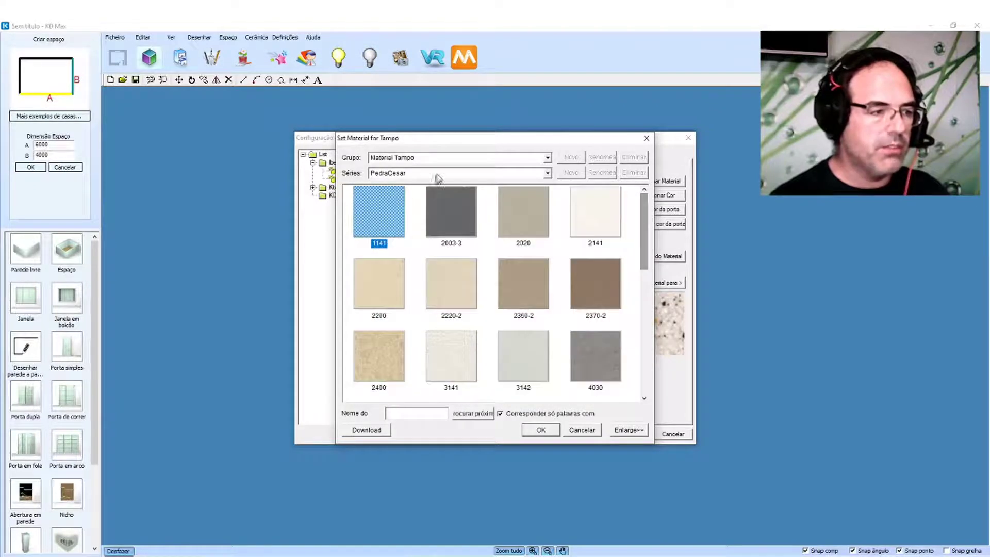
Step: Browse the Topform and Neolith worktop material series
click(438, 174)
click(392, 266)
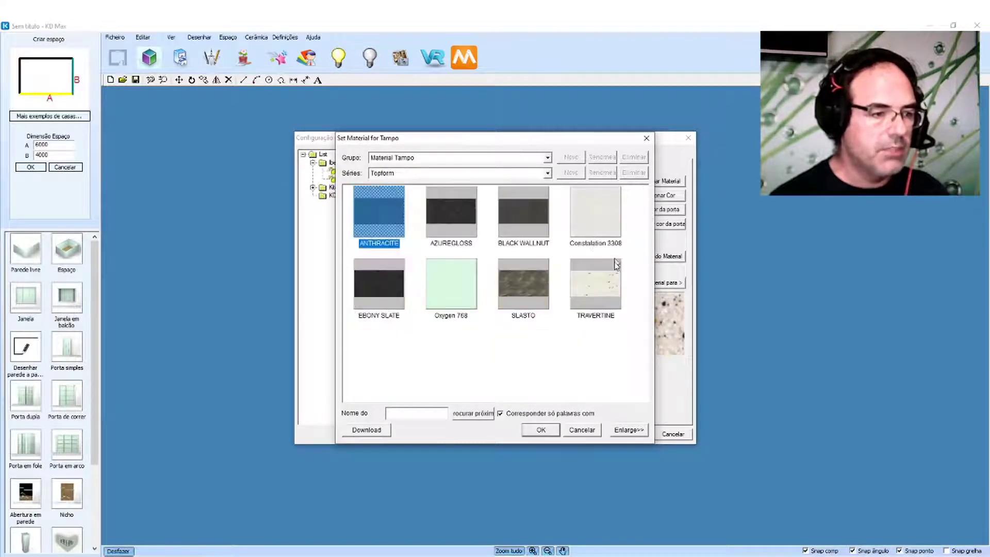
click(448, 174)
click(427, 197)
click(457, 230)
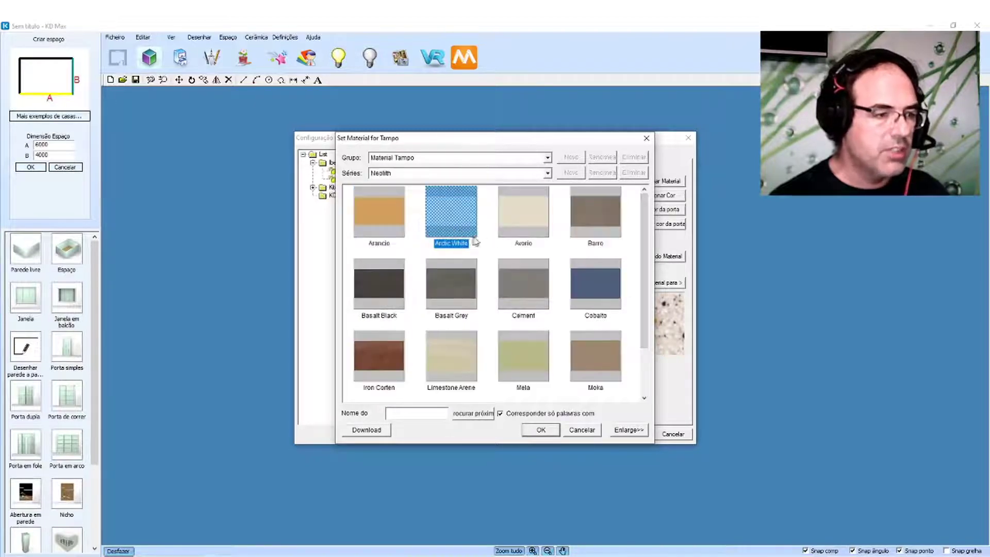
scroll(517, 298, down, 1)
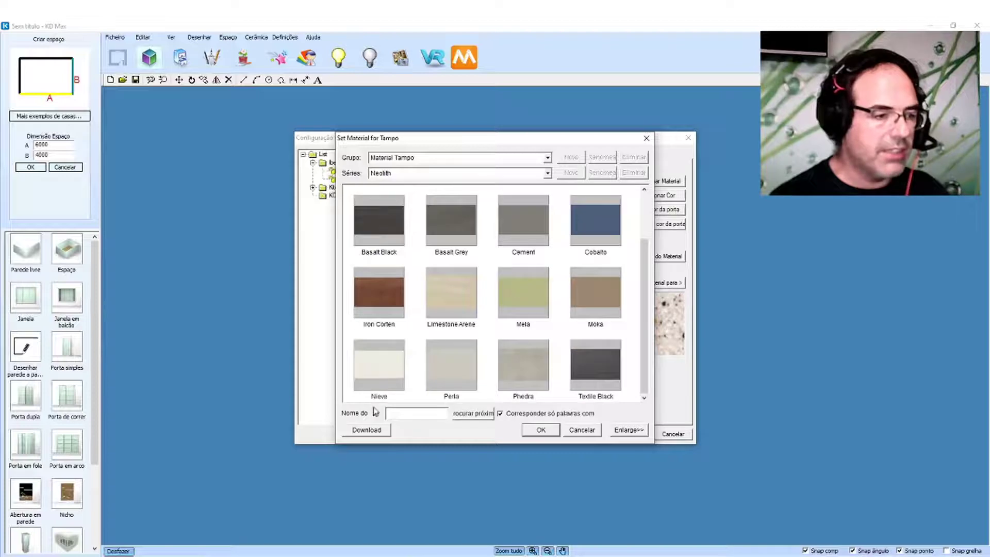
scroll(415, 364, up, 1)
Step: Choose WMAS75 from the Pedra artificial 1 series as the Tampo material
click(437, 174)
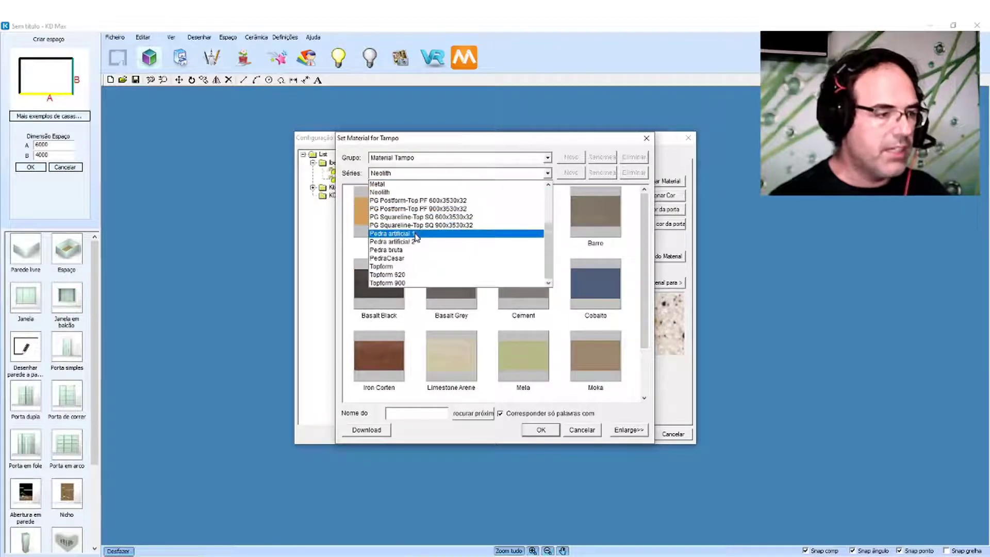
click(415, 237)
click(601, 231)
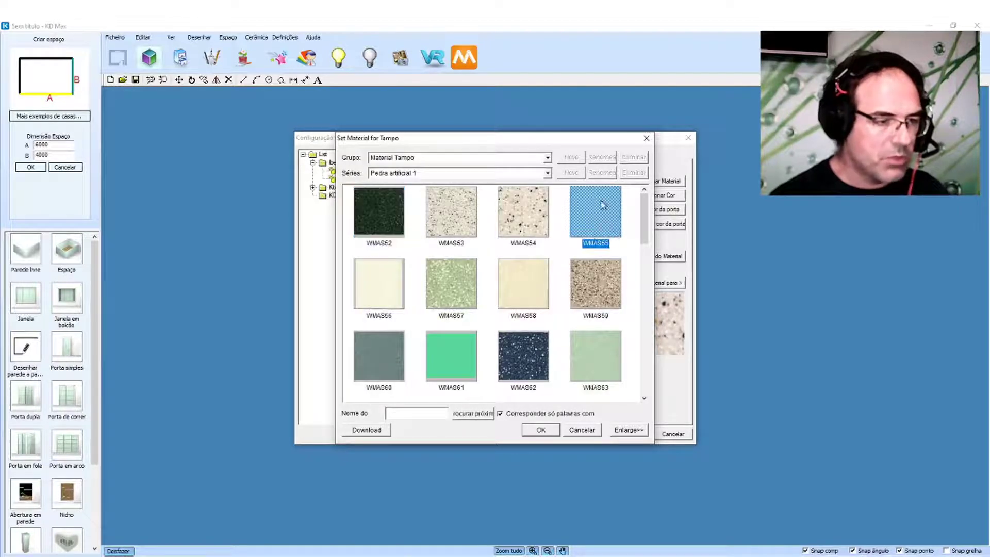
scroll(611, 277, down, 3)
click(606, 391)
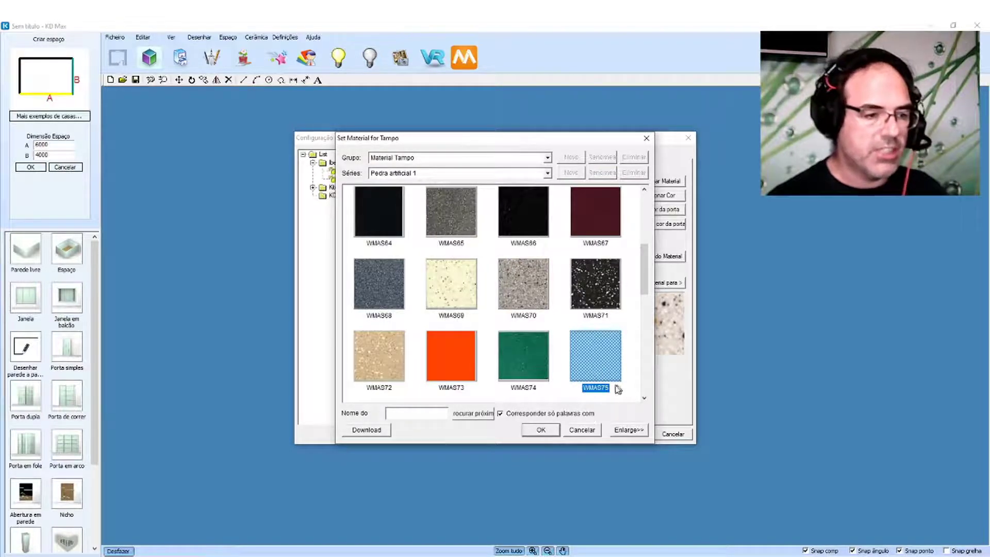
click(540, 430)
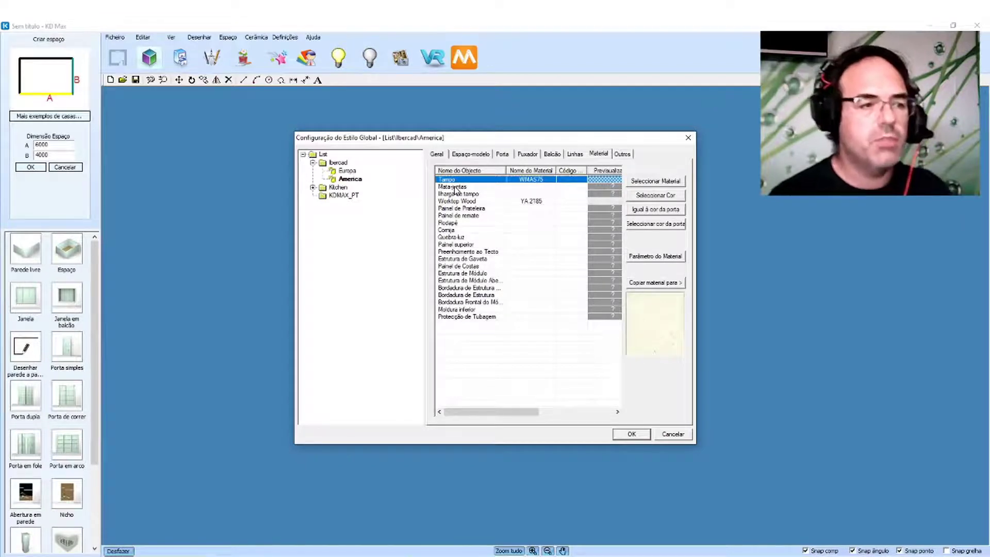
Step: Copy the Tampo worktop's WMAS75 onto Mata-juntas, Ilharga de tampo and Worktop Wood
click(506, 245)
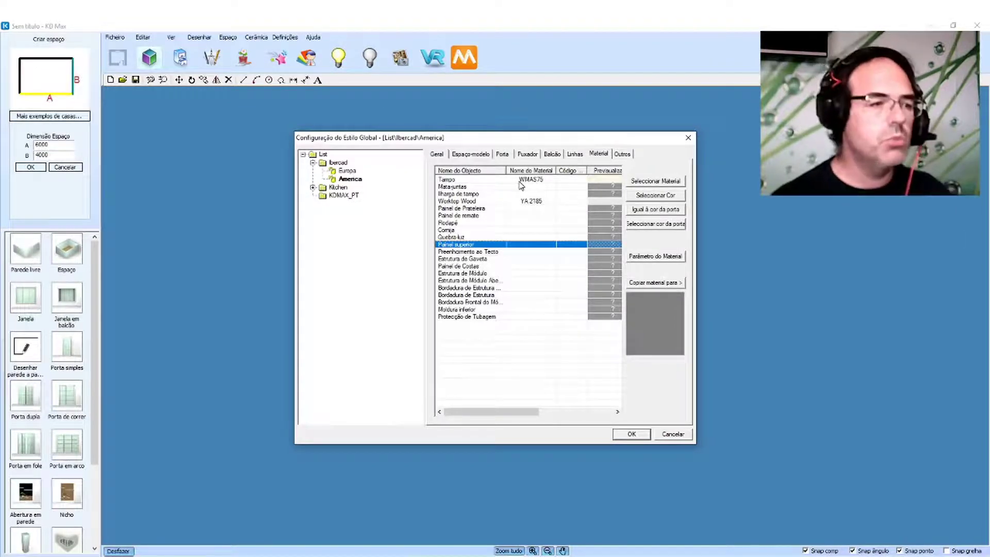
click(521, 180)
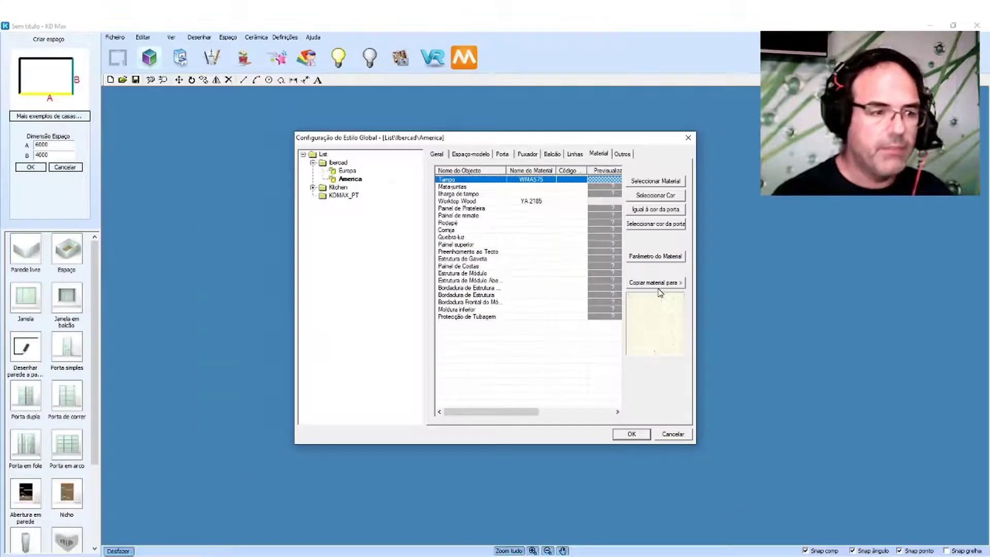
click(649, 285)
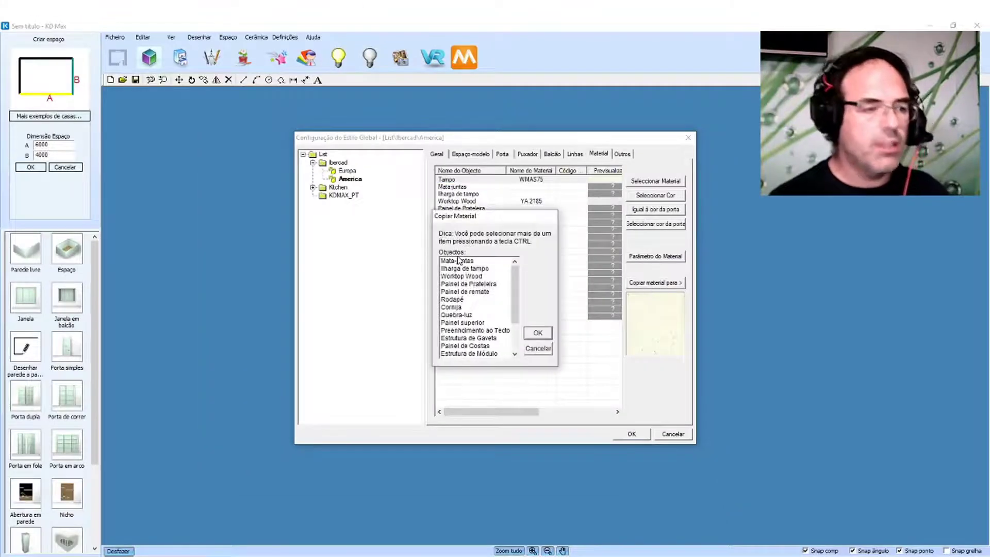
click(457, 261)
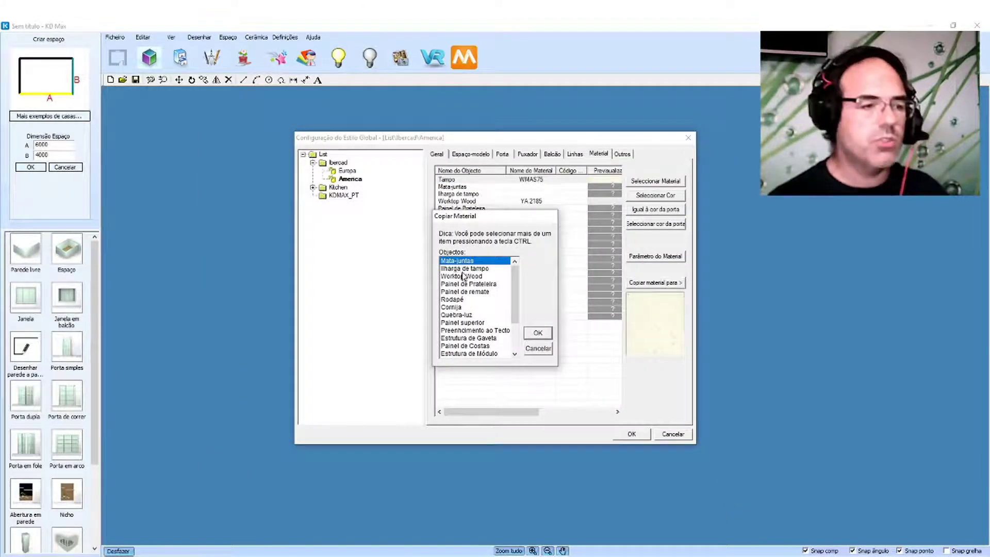
click(464, 269)
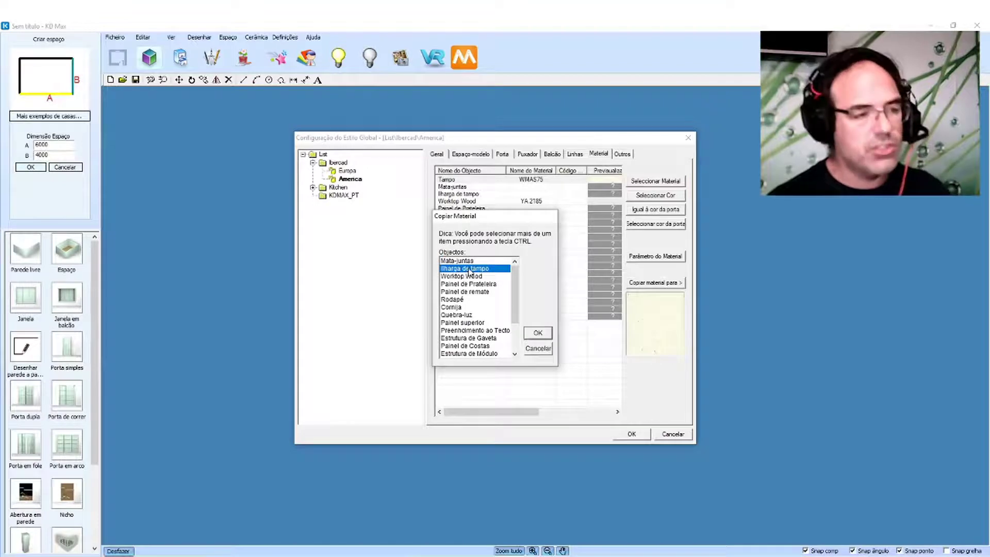
click(470, 262)
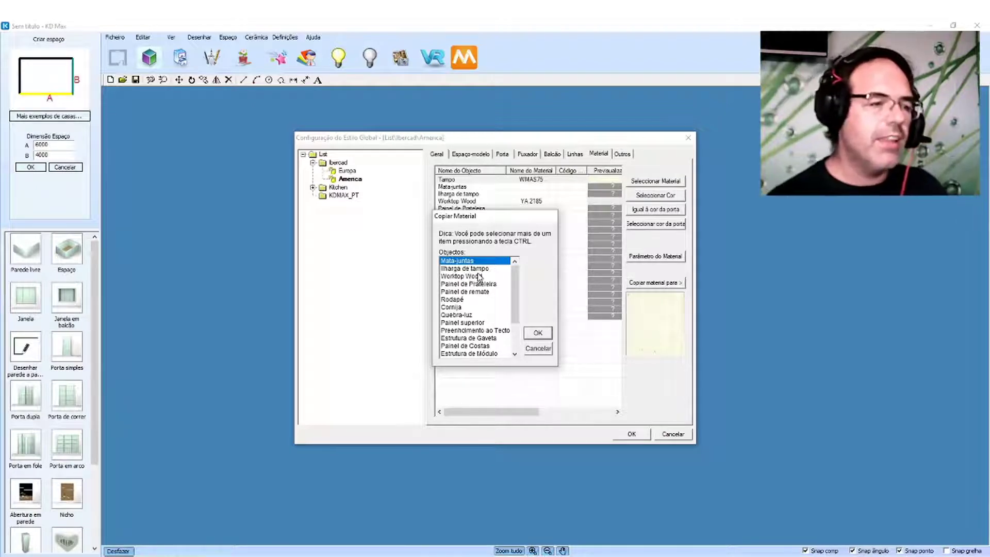
ctrl+click(474, 269)
ctrl+click(470, 277)
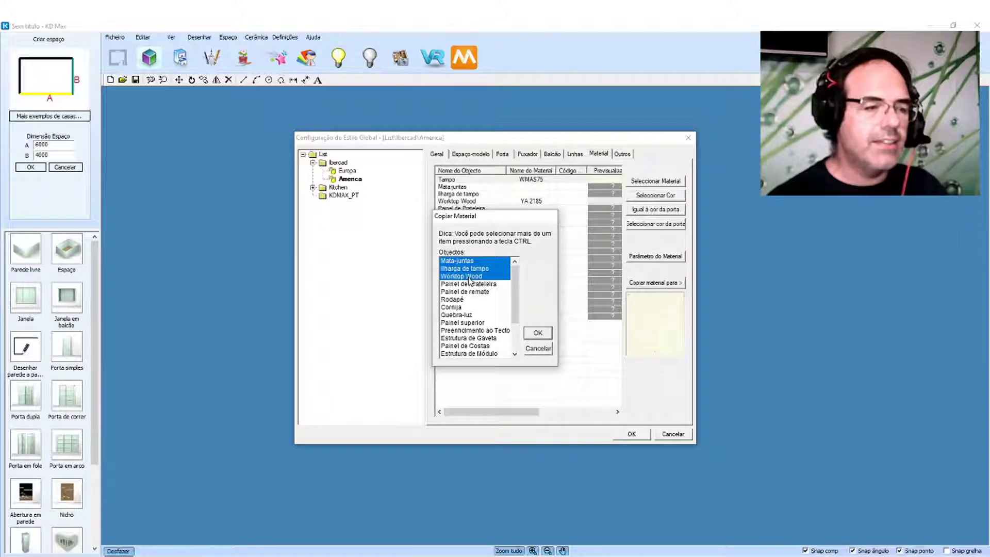
click(541, 334)
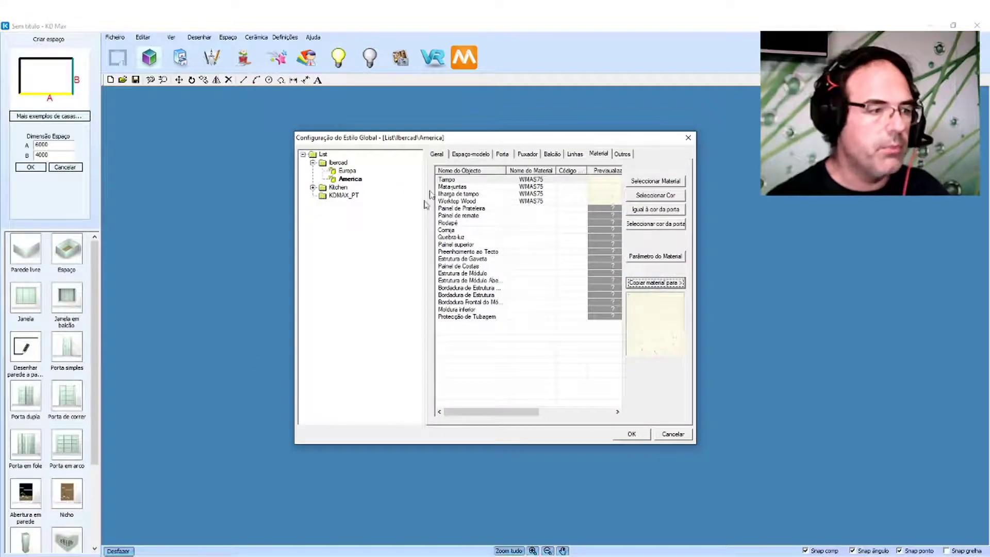
Step: Assign the White material to Painel de Prateleira
click(481, 209)
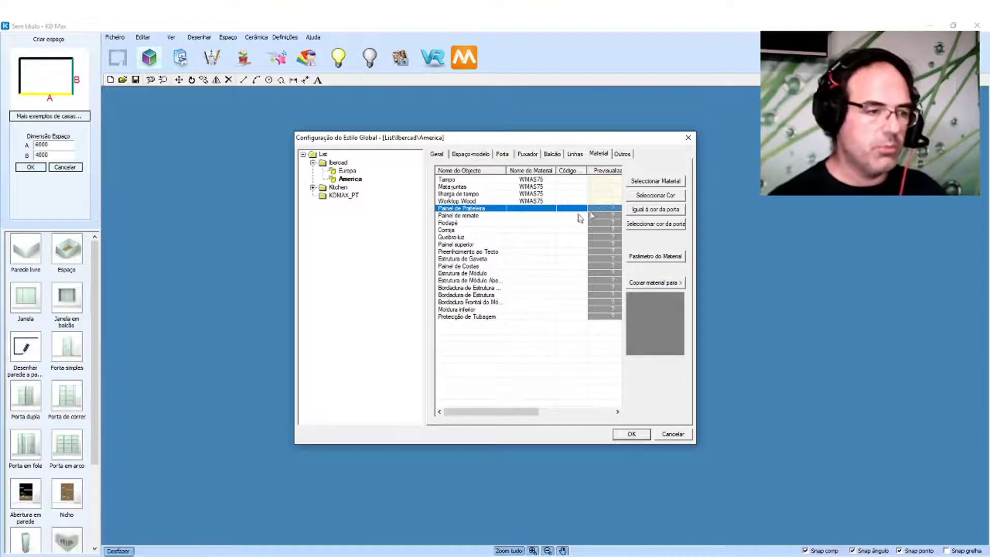
double_click(597, 212)
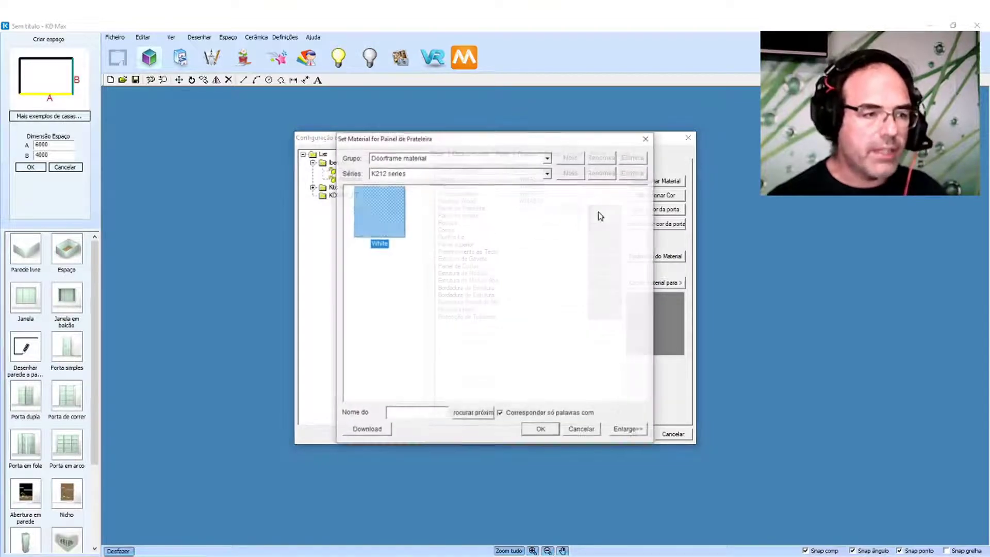
click(551, 429)
Step: Give Painel de remate the black F 2253 colour from the Material Tecto group
click(478, 216)
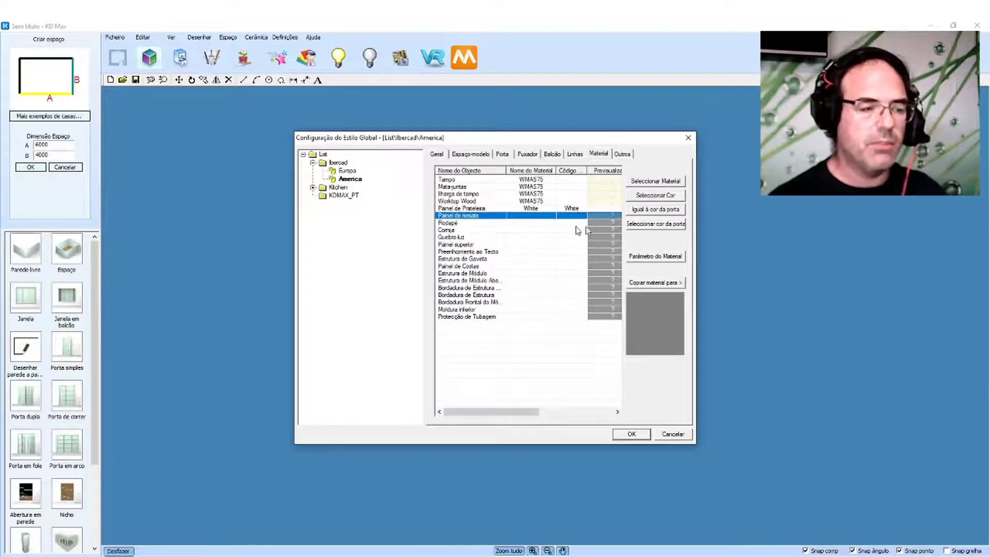
double_click(603, 220)
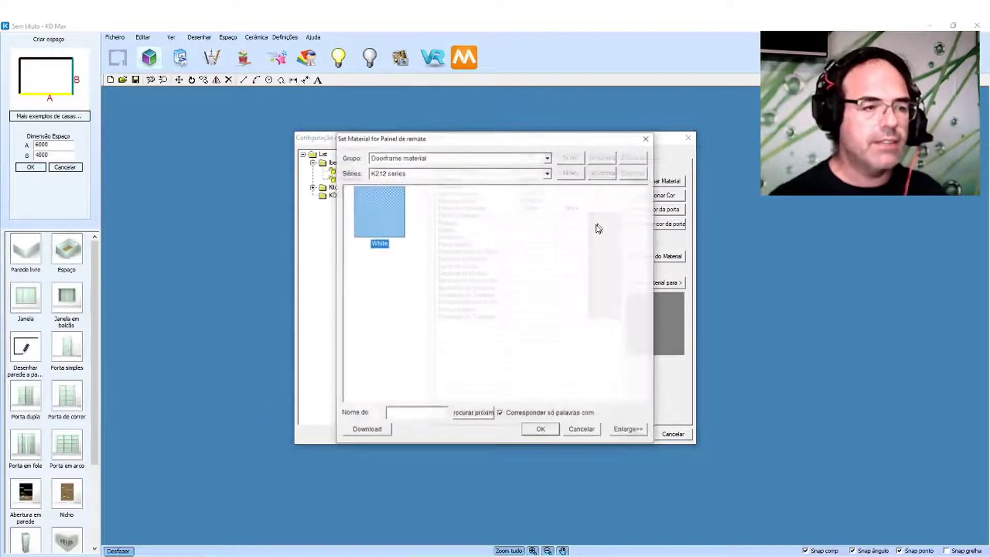
click(475, 174)
click(445, 193)
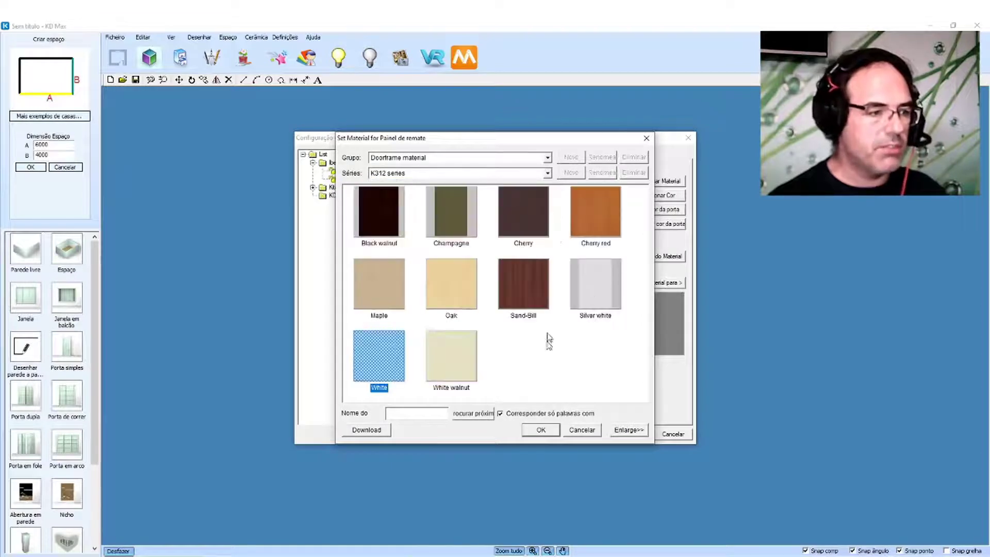
click(424, 173)
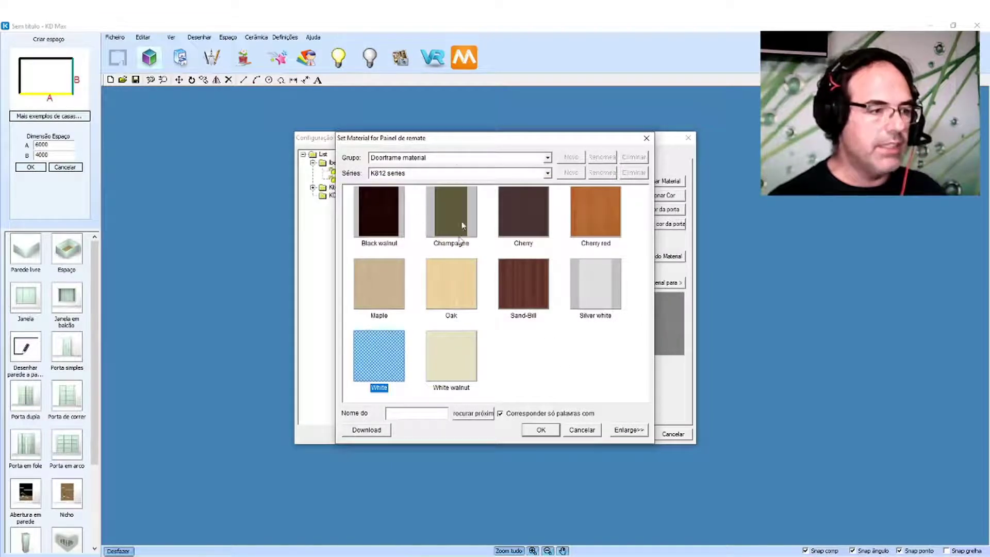
click(451, 174)
click(449, 157)
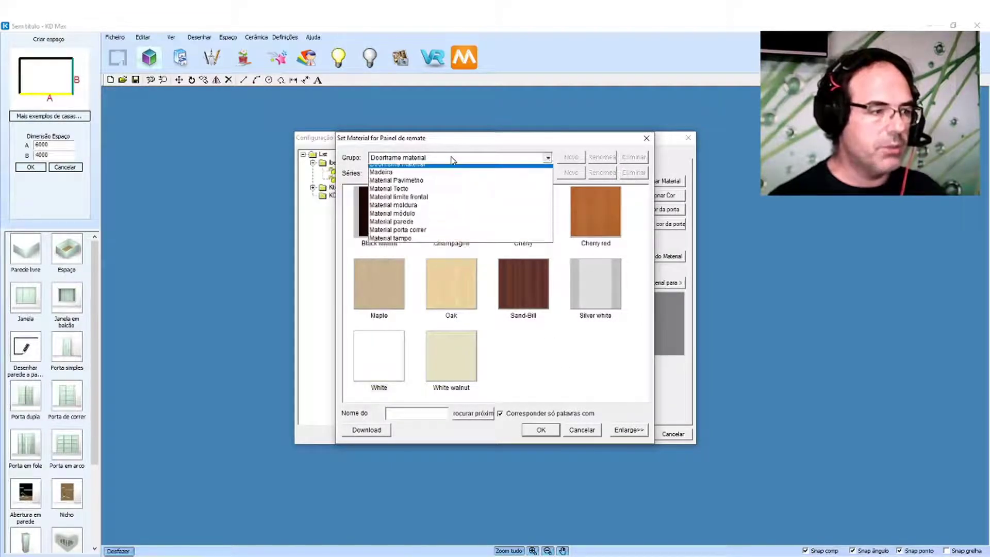
click(442, 194)
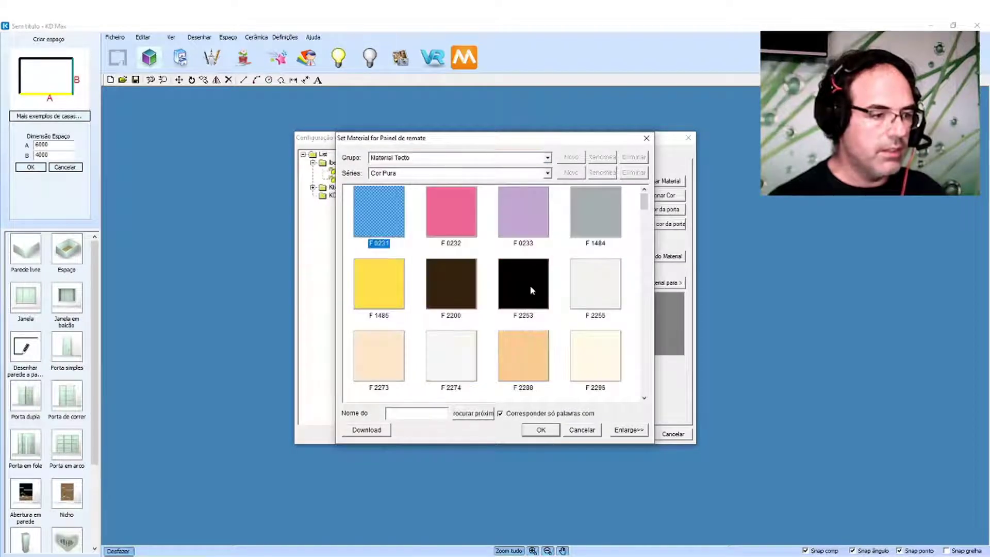
click(530, 288)
click(544, 434)
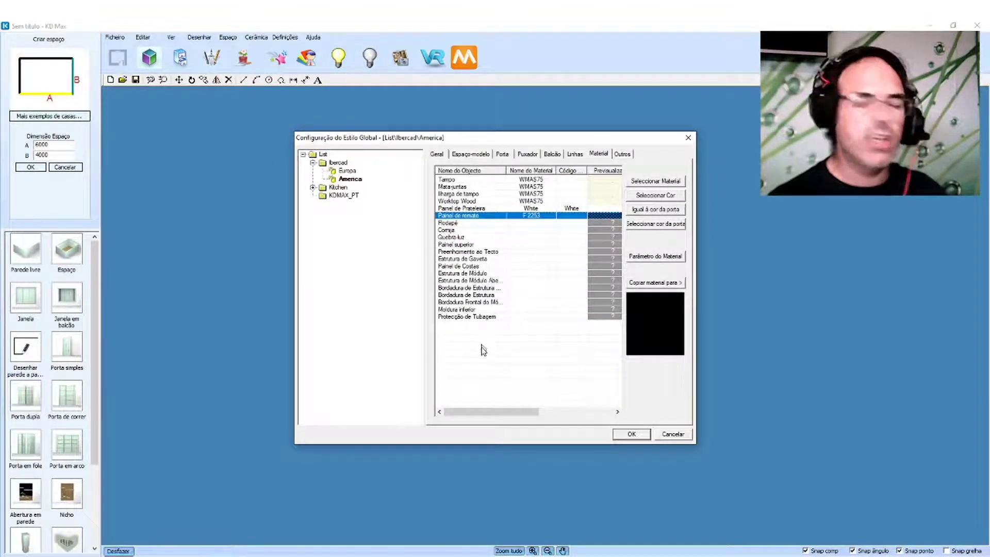
Step: Bring up the copy-to parts list with Rodapé picked and move it beside the table
click(645, 283)
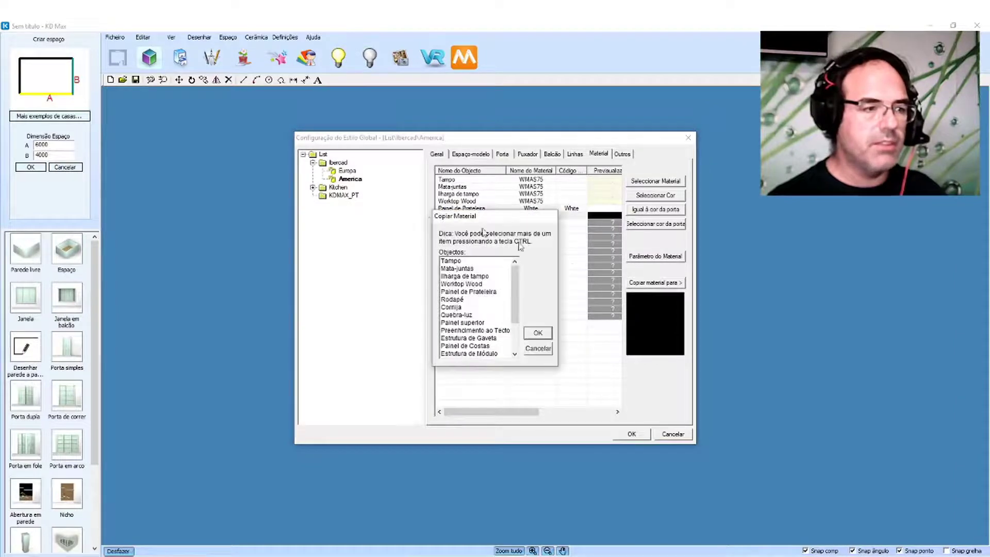
click(453, 299)
mouse_move(499, 220)
mouse_down()
mouse_move(691, 155)
mouse_move(661, 165)
mouse_up()
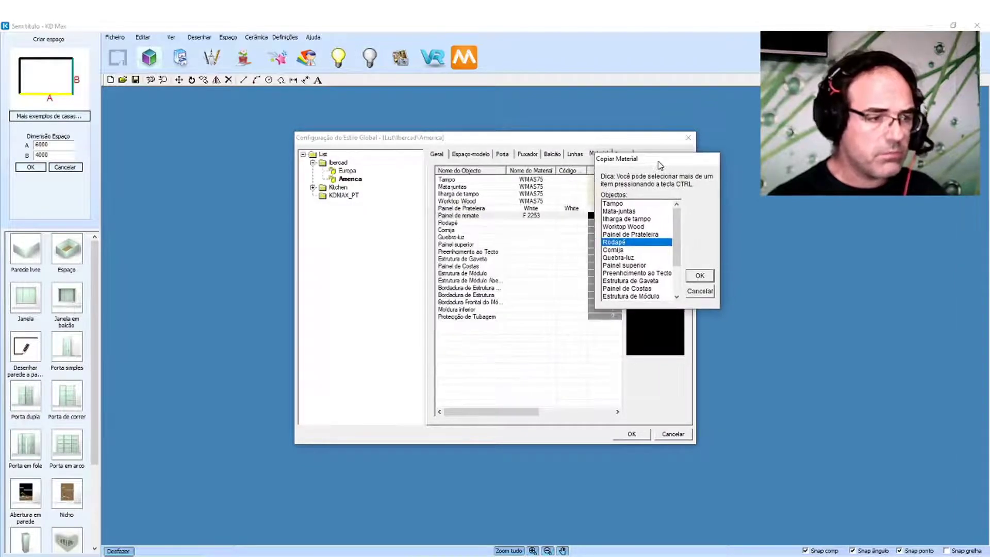
Step: Select Cornija, Quebra-luz, Painel superior and Preenchimento ao Tecto as F 2253 copy targets
click(624, 250)
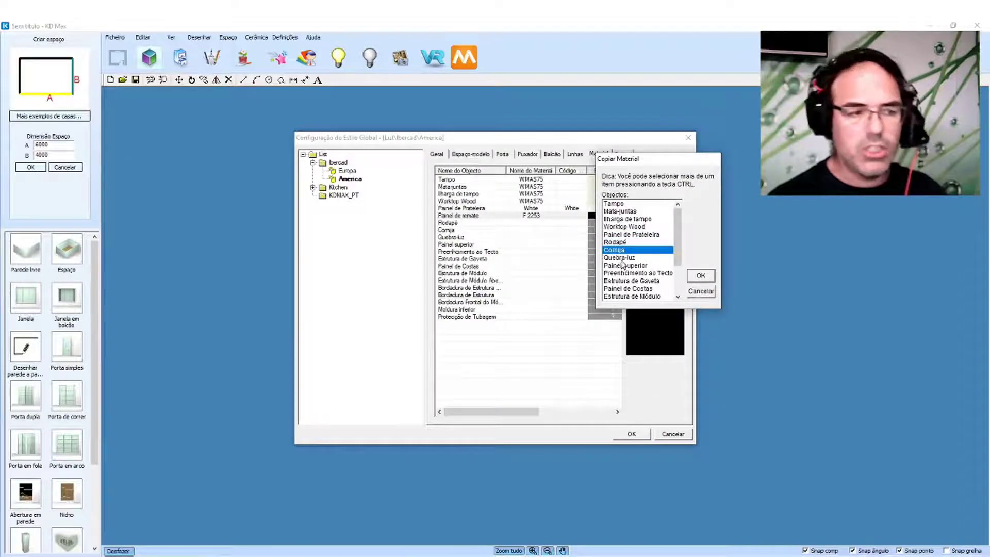
ctrl+click(622, 259)
ctrl+click(623, 266)
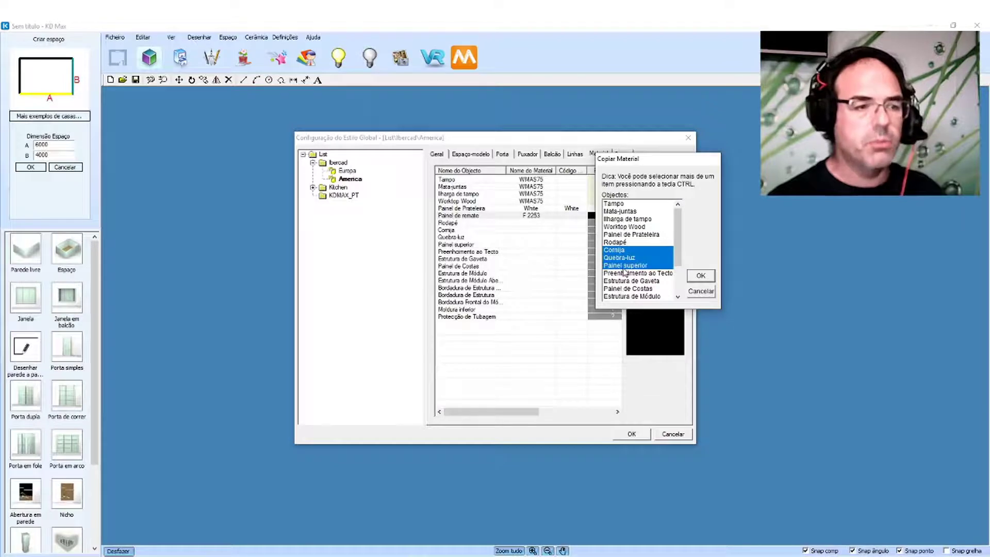
ctrl+click(625, 273)
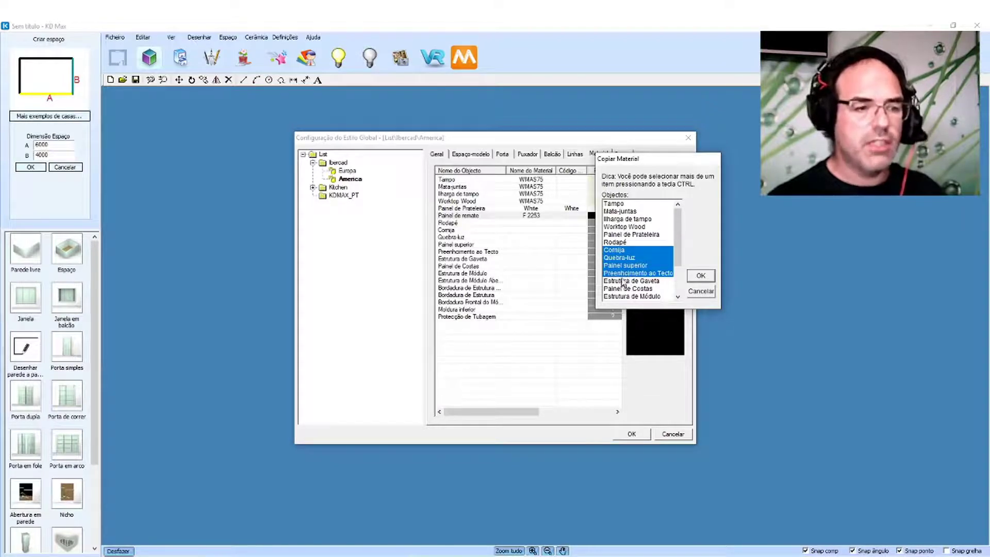
ctrl+click(624, 280)
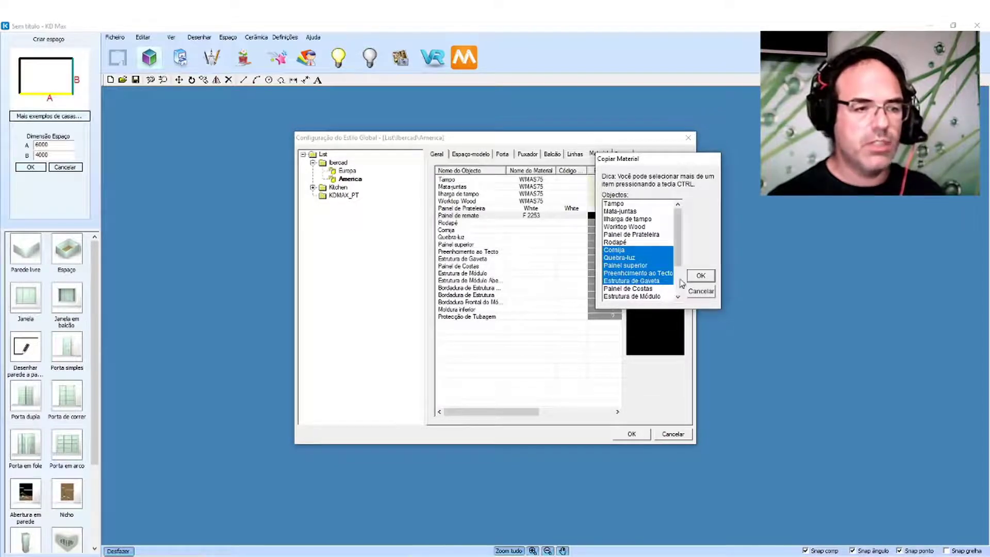
drag(678, 261, 674, 282)
ctrl+click(638, 235)
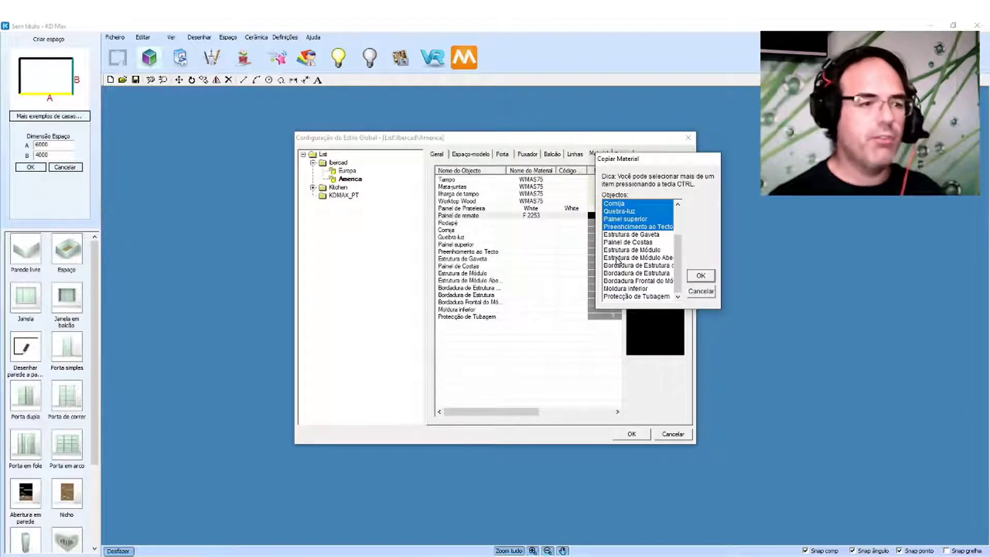
Step: Add the module structures, edgings and Moldura inferior, then copy F 2253 onto all targets
ctrl+click(628, 250)
ctrl+click(632, 259)
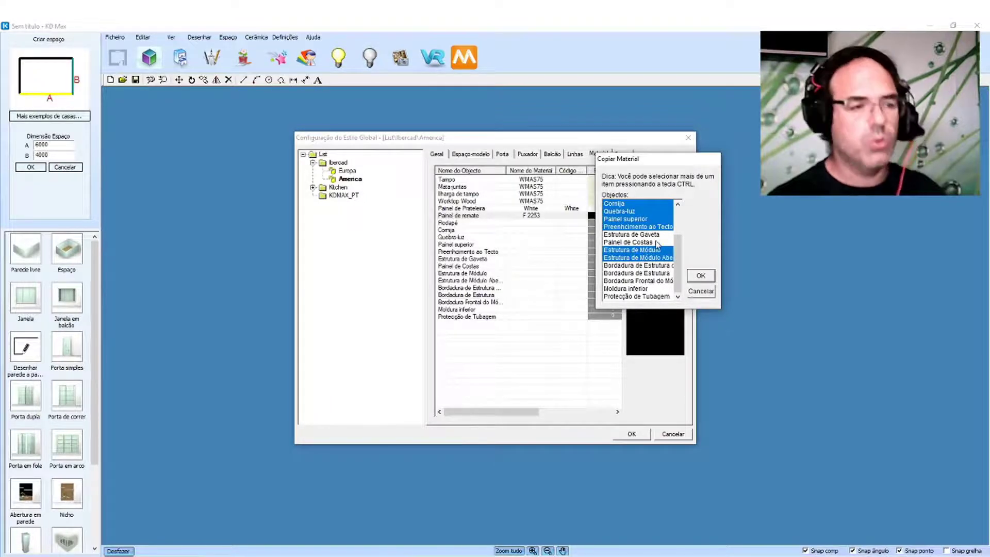
ctrl+click(638, 265)
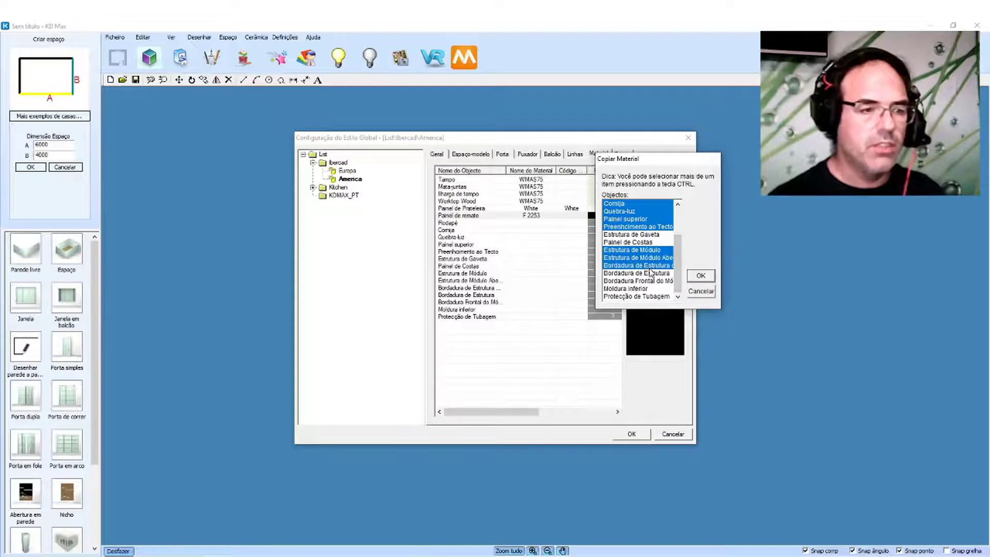
ctrl+click(649, 281)
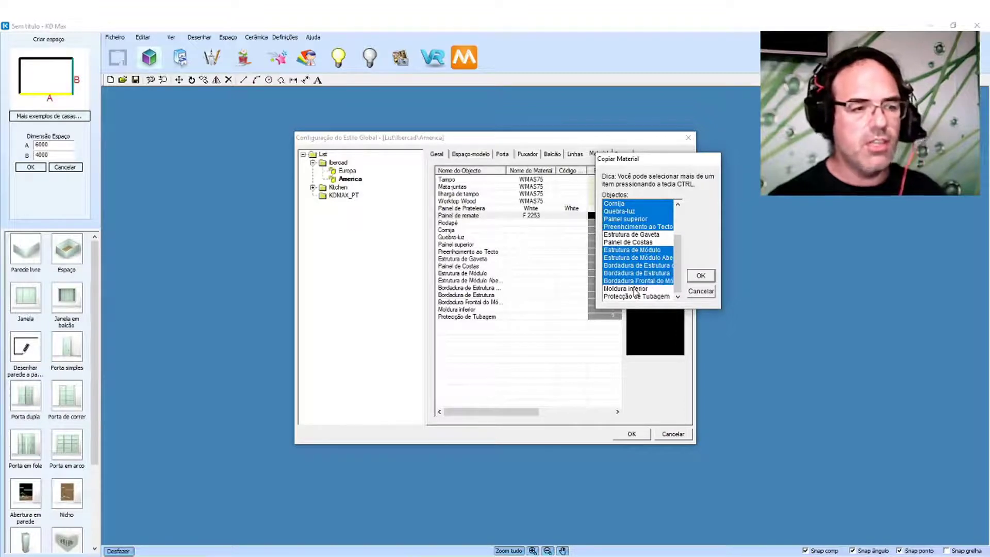
ctrl+click(637, 289)
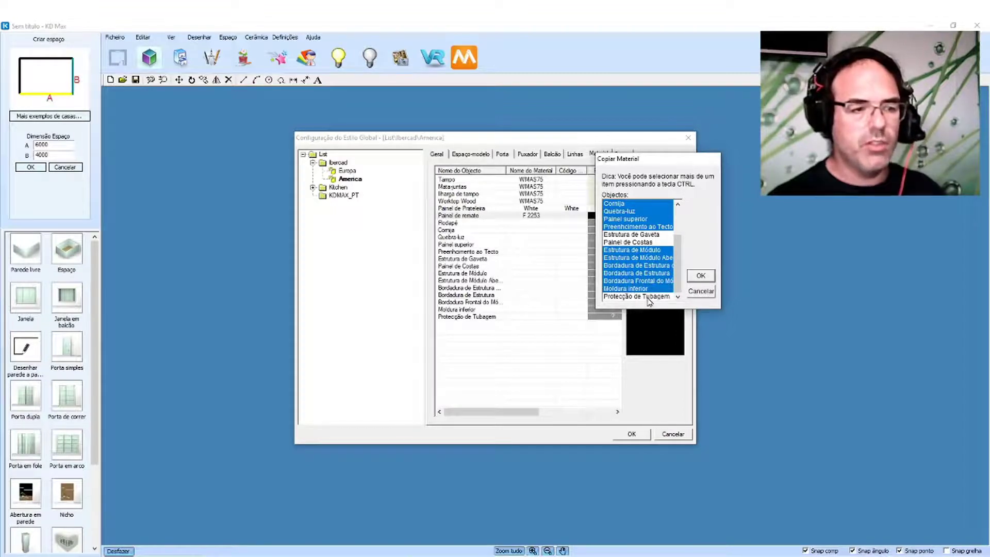
click(702, 277)
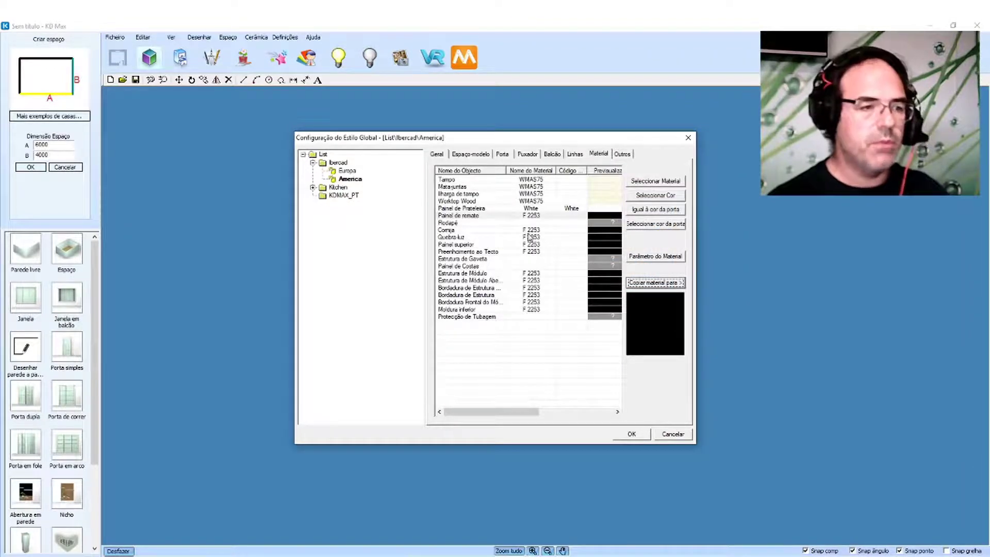
Step: Set the Rodapé material to Silver white from the K312 series
click(482, 224)
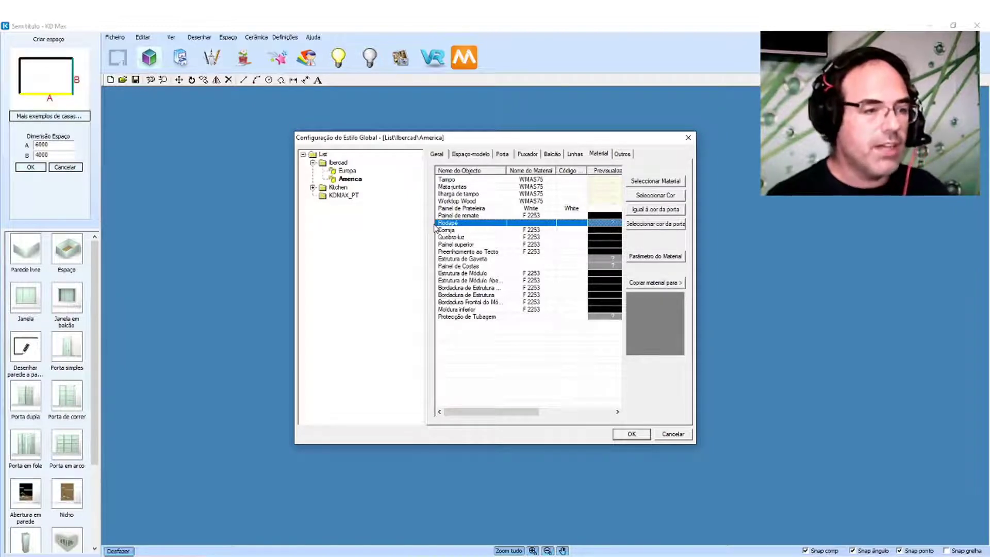
double_click(599, 225)
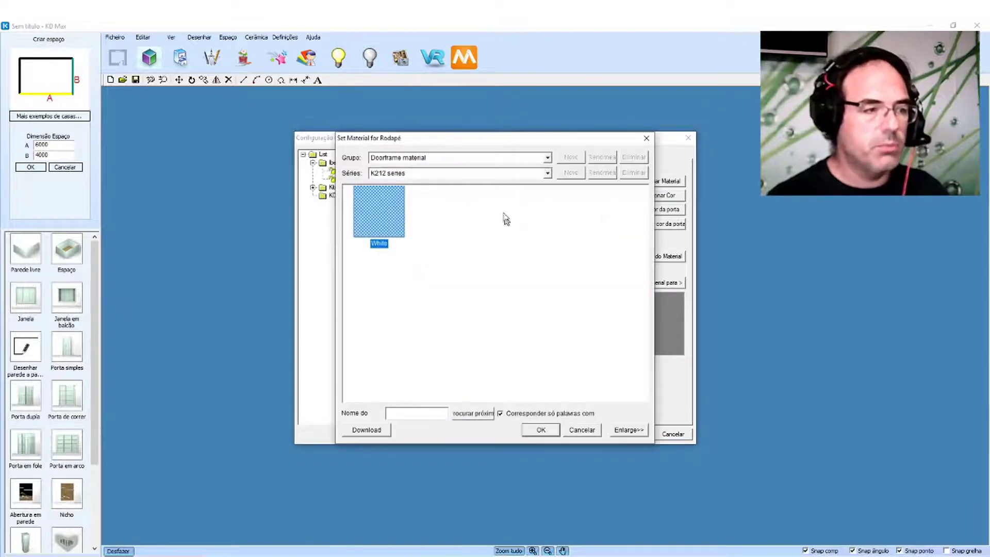
click(407, 173)
click(403, 192)
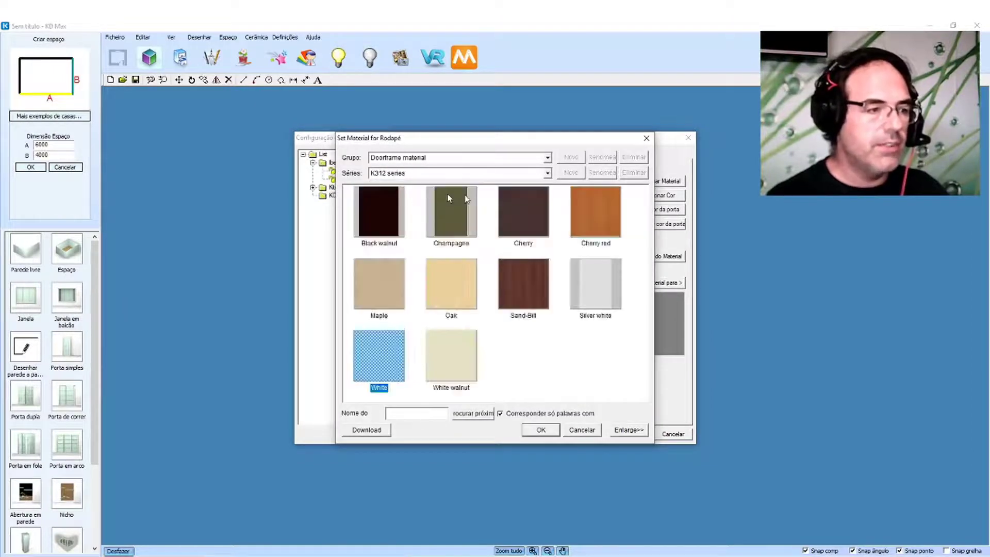
click(604, 295)
click(541, 430)
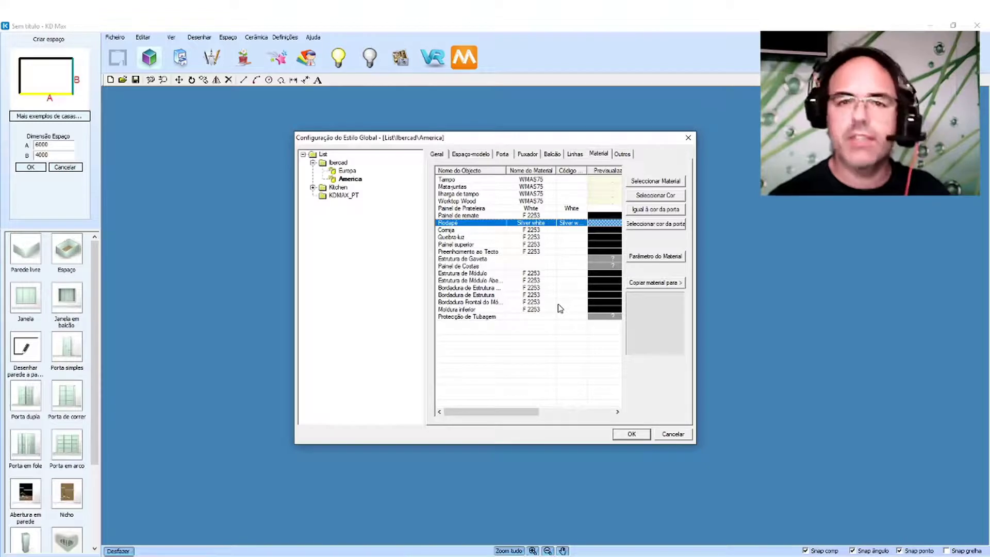
Step: Set Estrutura de Gaveta, Painel de Costas and Protecção de Tubagem to White
click(600, 257)
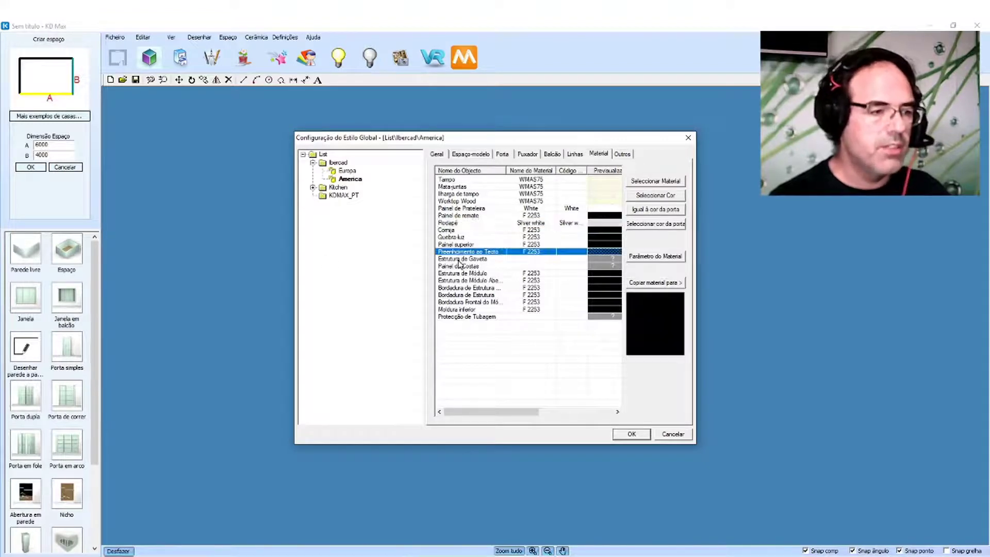
double_click(593, 265)
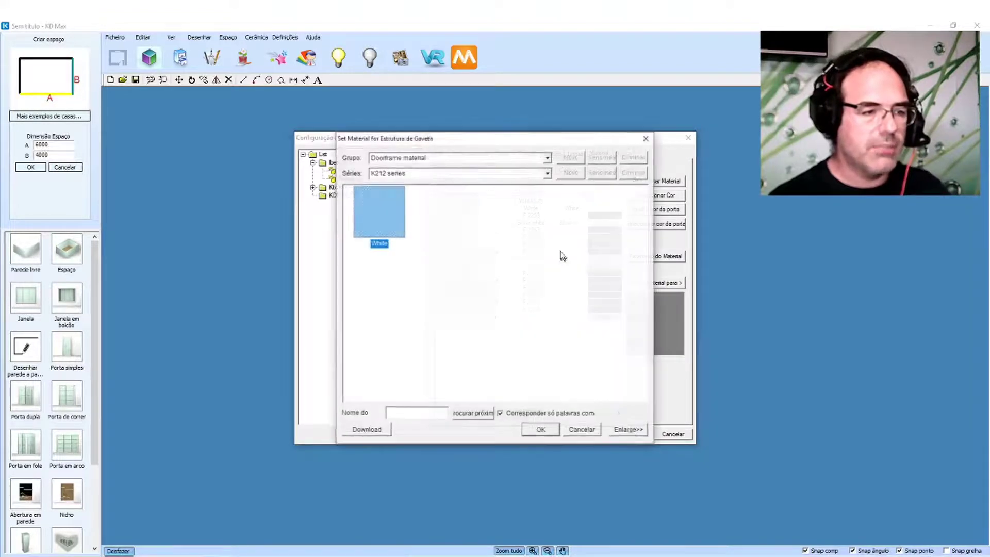
click(538, 427)
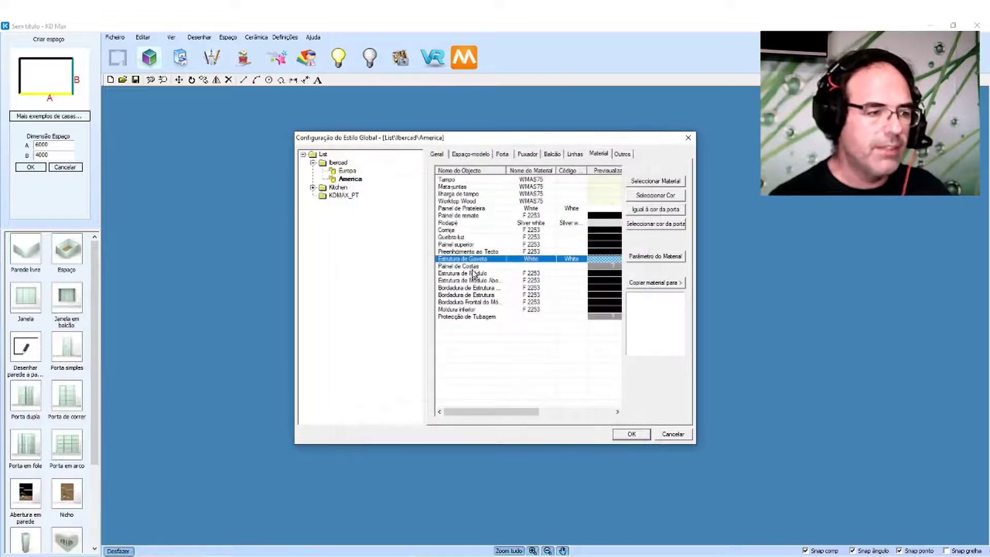
click(613, 265)
double_click(602, 267)
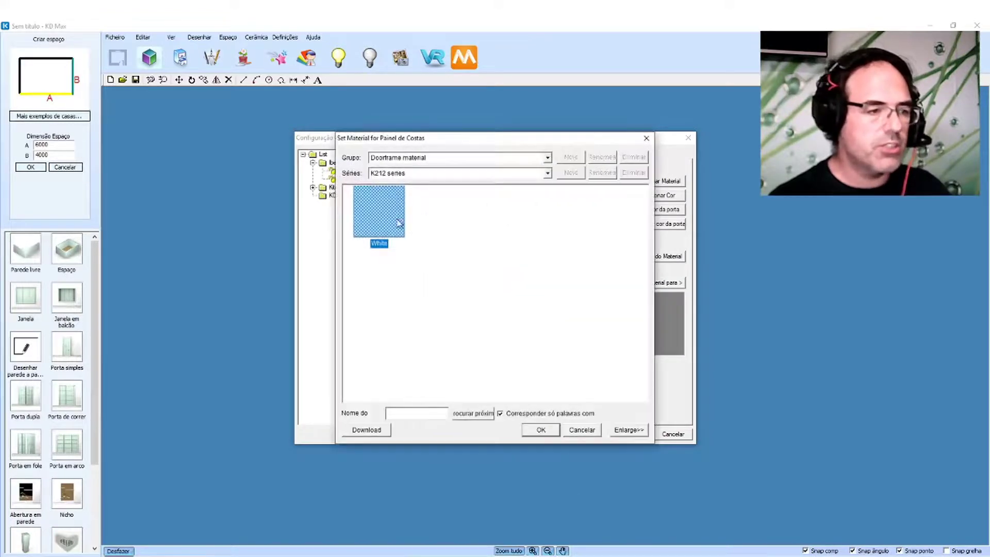
click(539, 427)
click(474, 316)
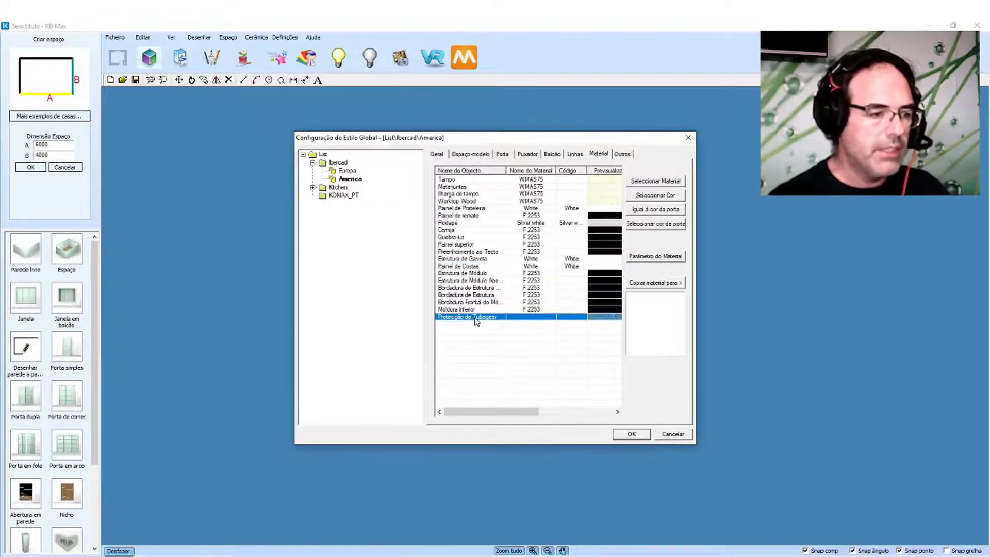
double_click(613, 316)
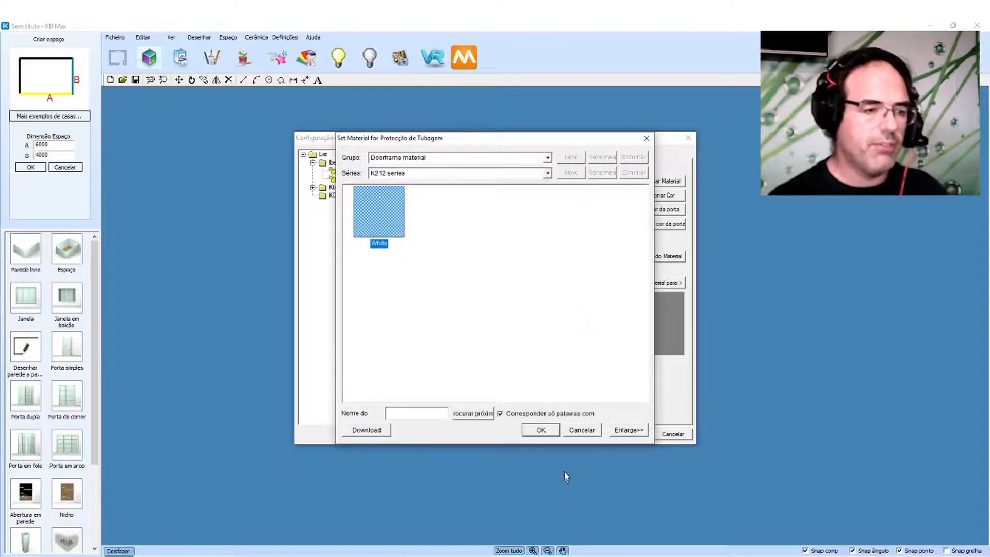
click(545, 429)
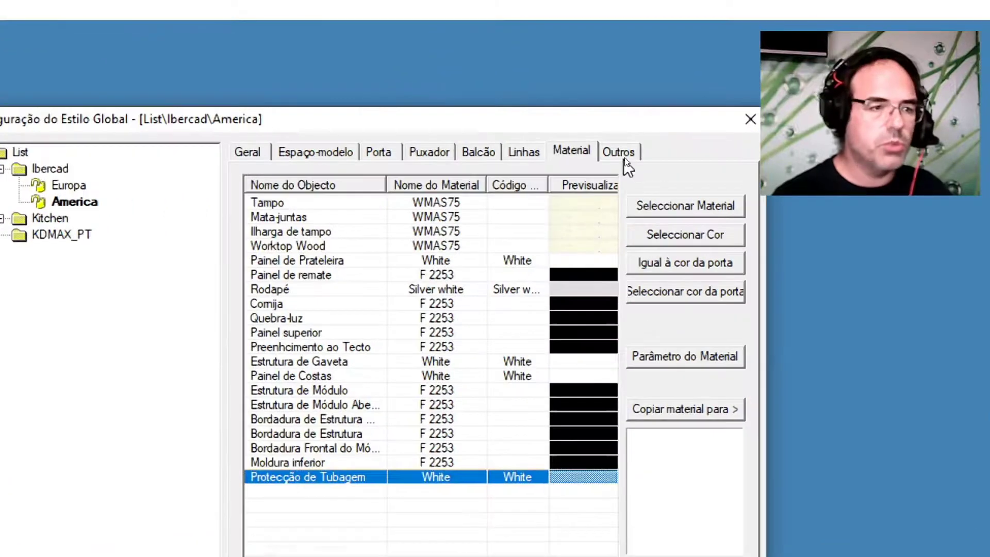
Step: Change the Outros tab Elevation to value from 1380 to 1500 and confirm the style window
click(621, 154)
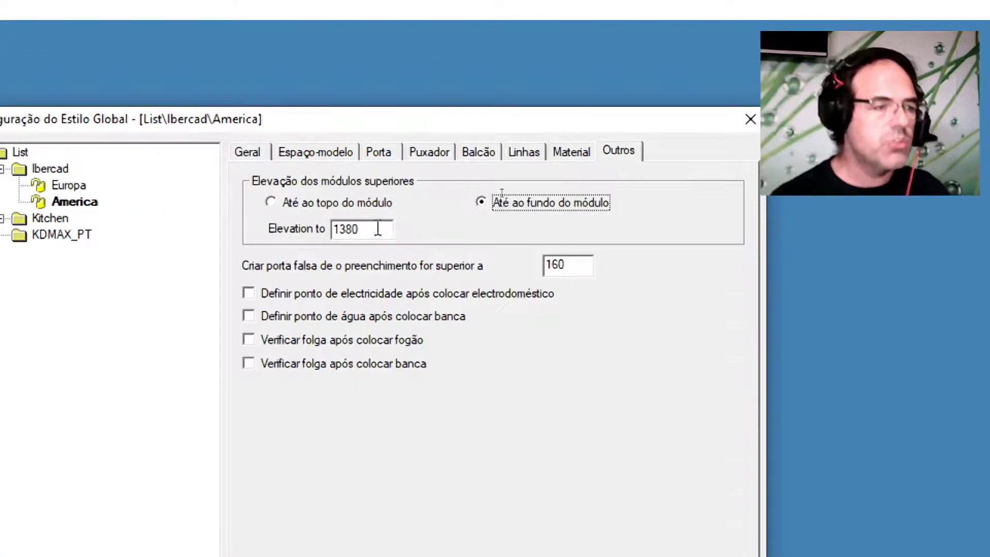
double_click(357, 228)
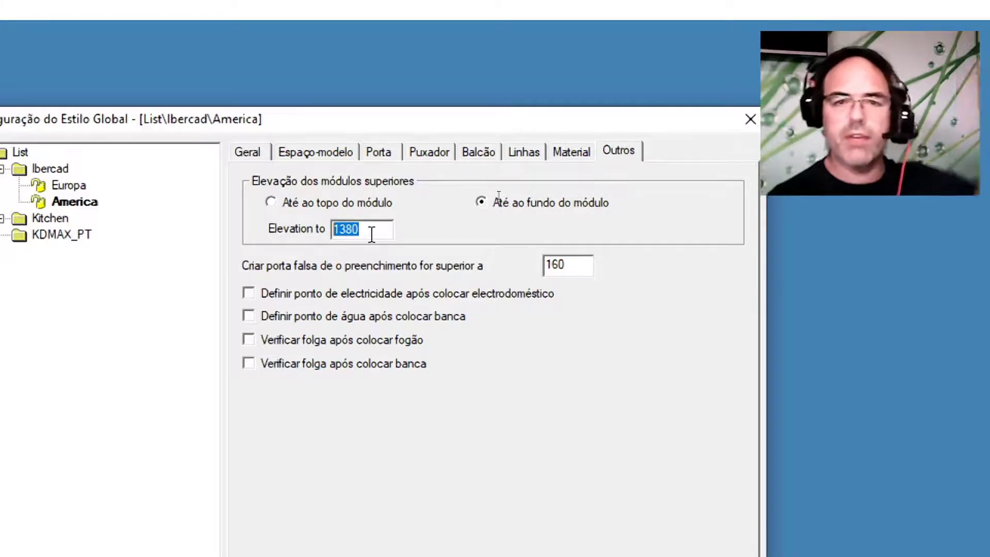
text(1500)
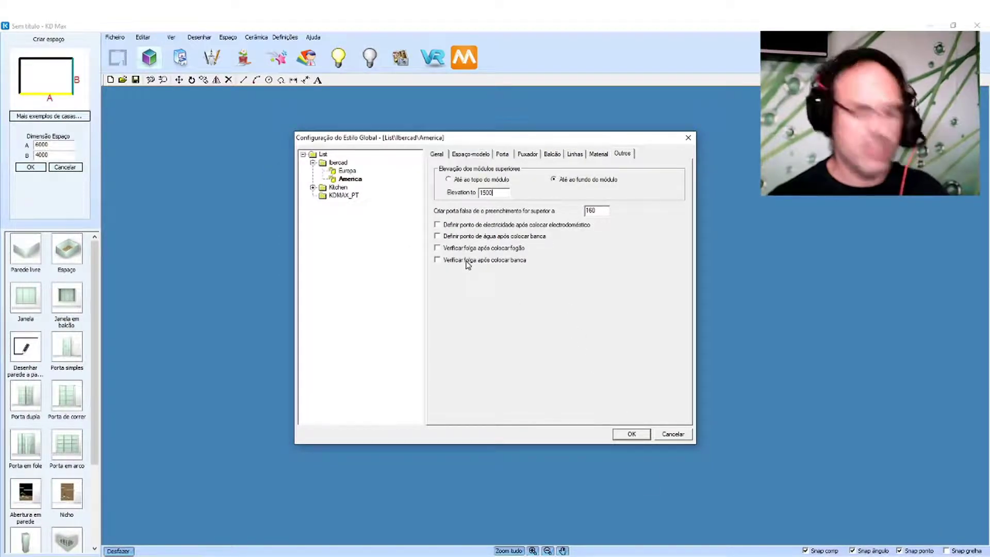
click(632, 434)
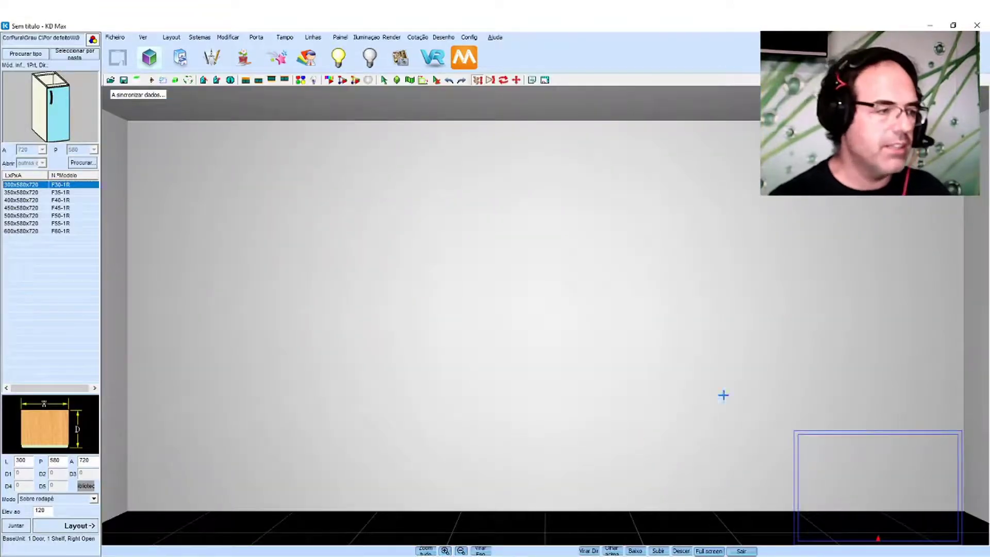
Step: Place the 300 mm base cabinet in the room corner
mouse_move(724, 396)
mouse_down()
mouse_move(519, 267)
mouse_move(663, 203)
mouse_up()
click(74, 527)
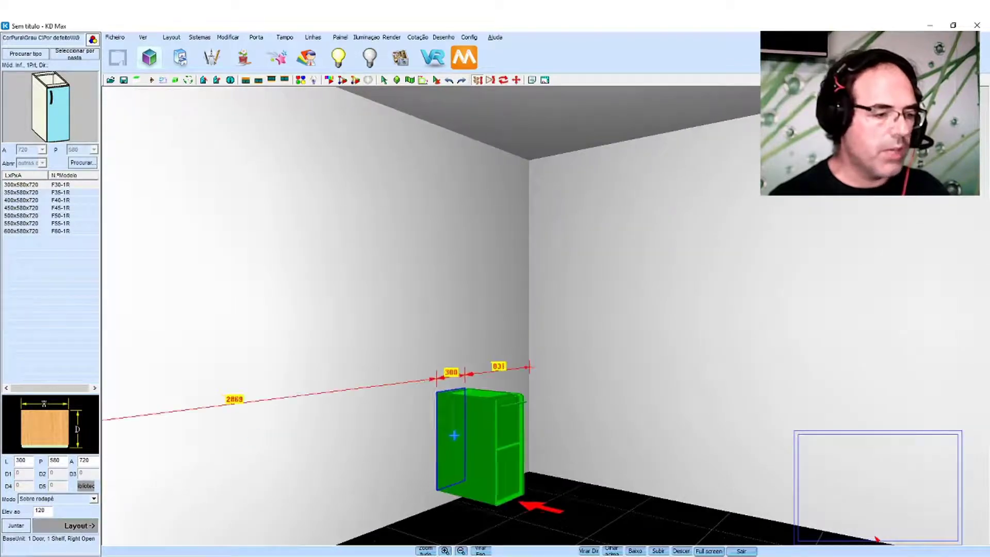
click(518, 453)
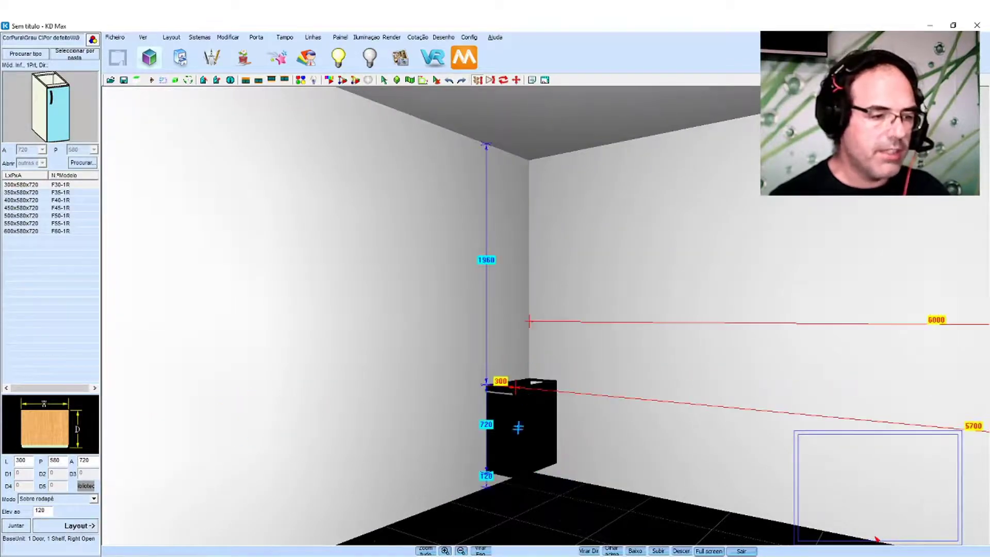
Step: Place a 600x580x720 base cabinet beside the first and extend it
scroll(450, 482, up, 5)
scroll(379, 494, down, 2)
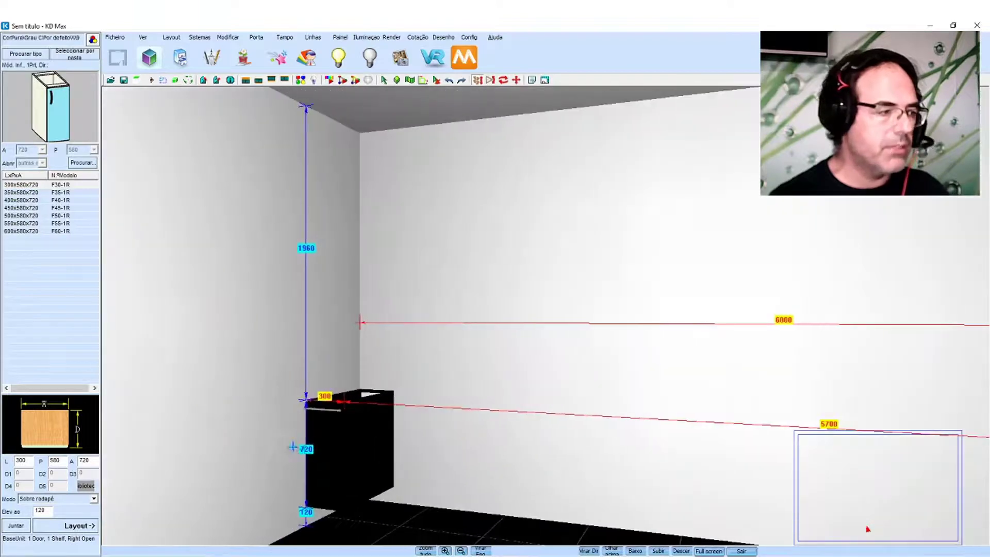
click(10, 231)
click(72, 526)
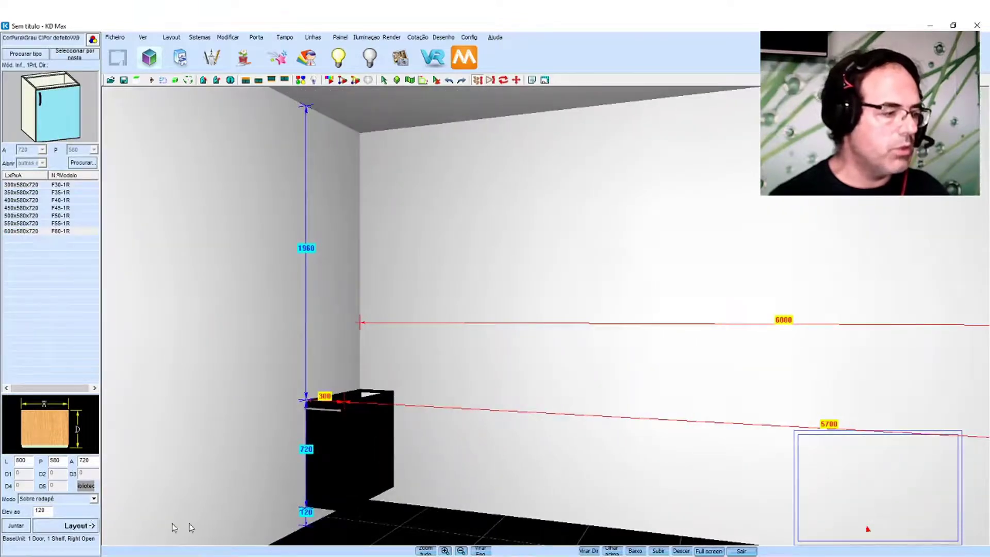
click(373, 436)
right_click(399, 414)
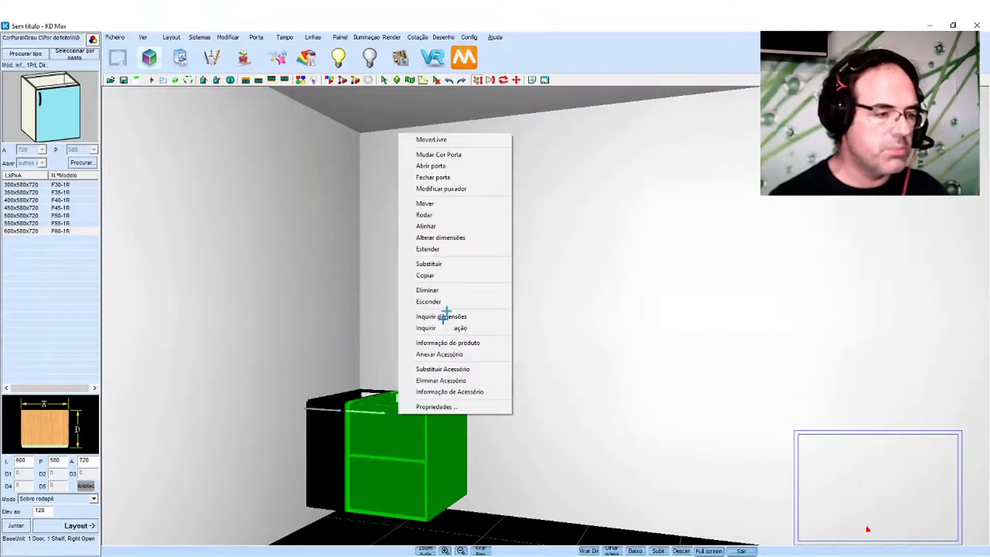
click(468, 245)
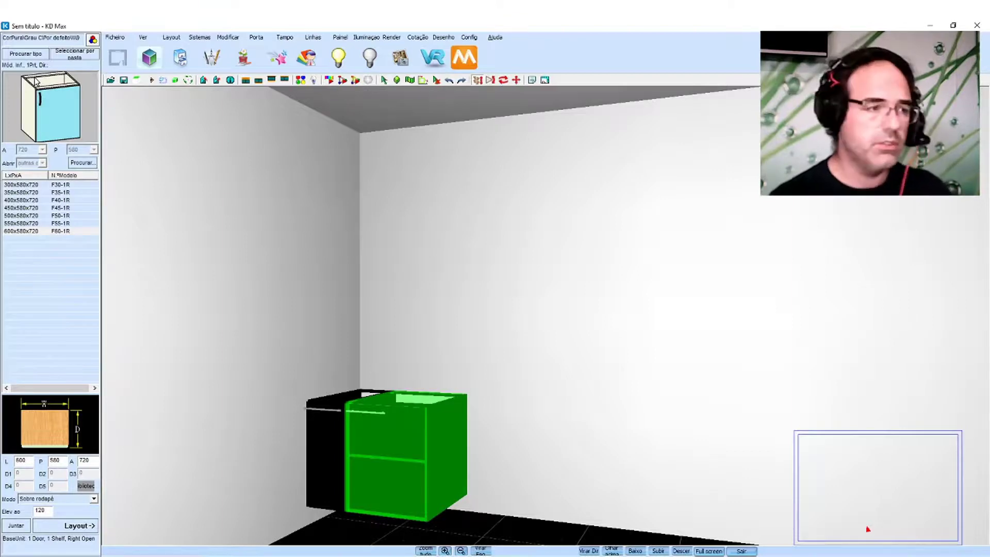
Step: Select Europa in Propriedades Globais do Estilo and place another base cabinet
click(469, 37)
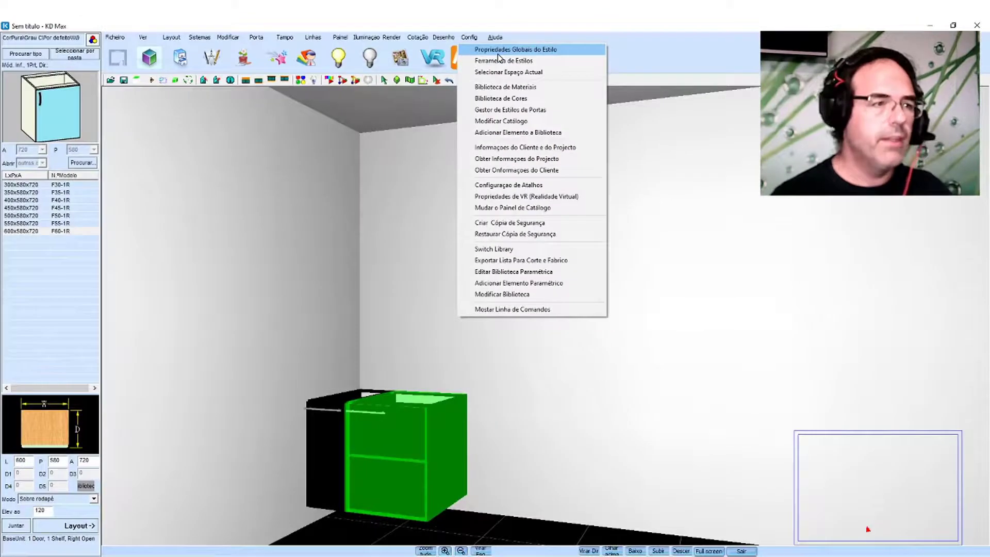
click(479, 43)
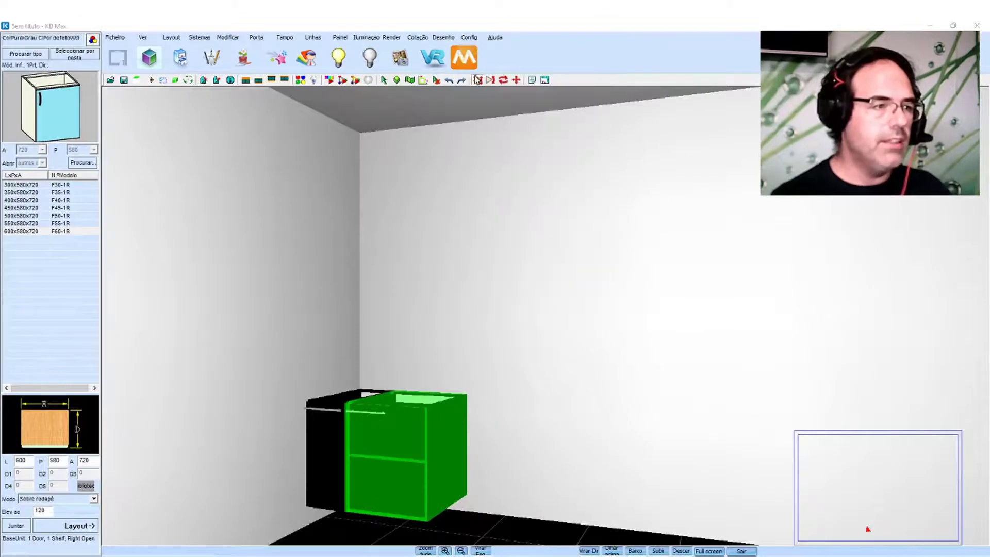
click(348, 179)
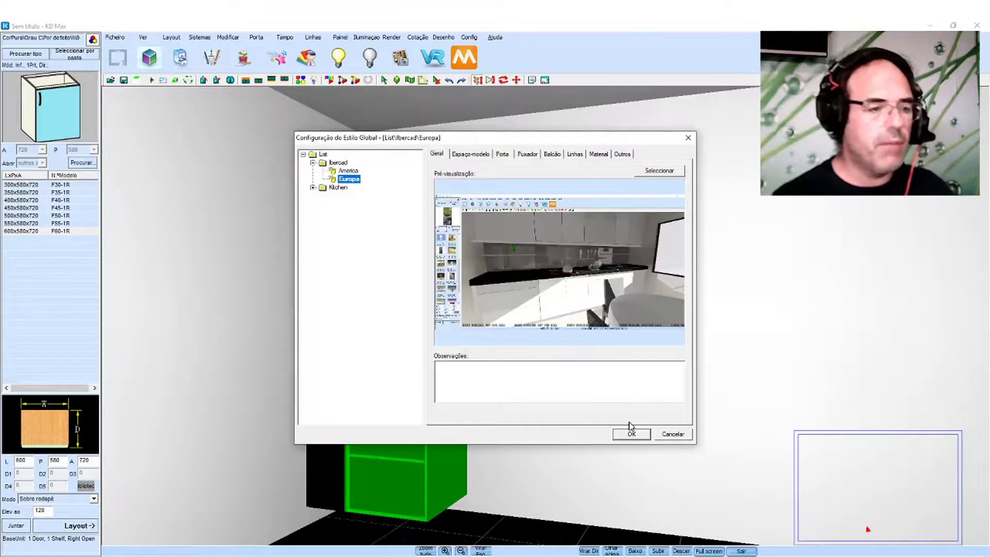
click(632, 435)
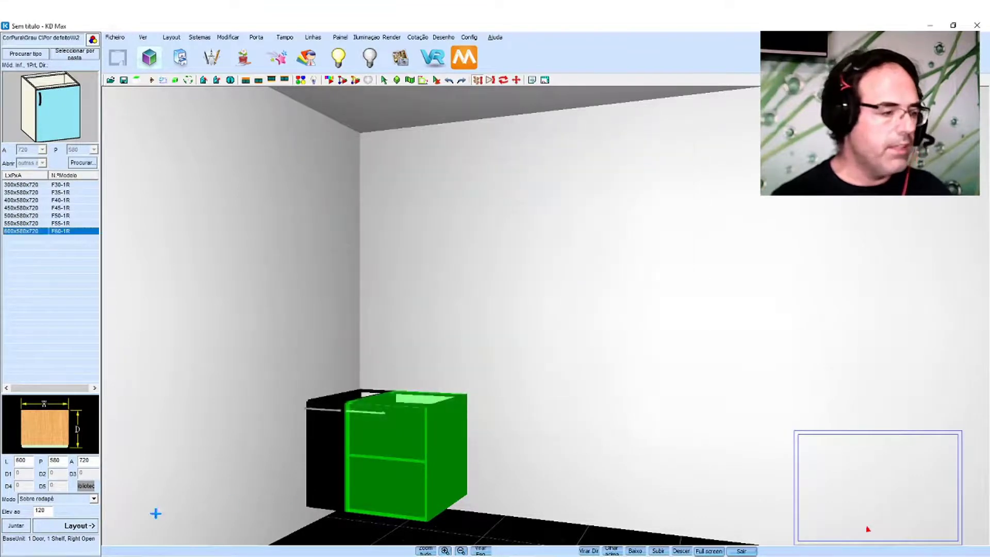
click(79, 529)
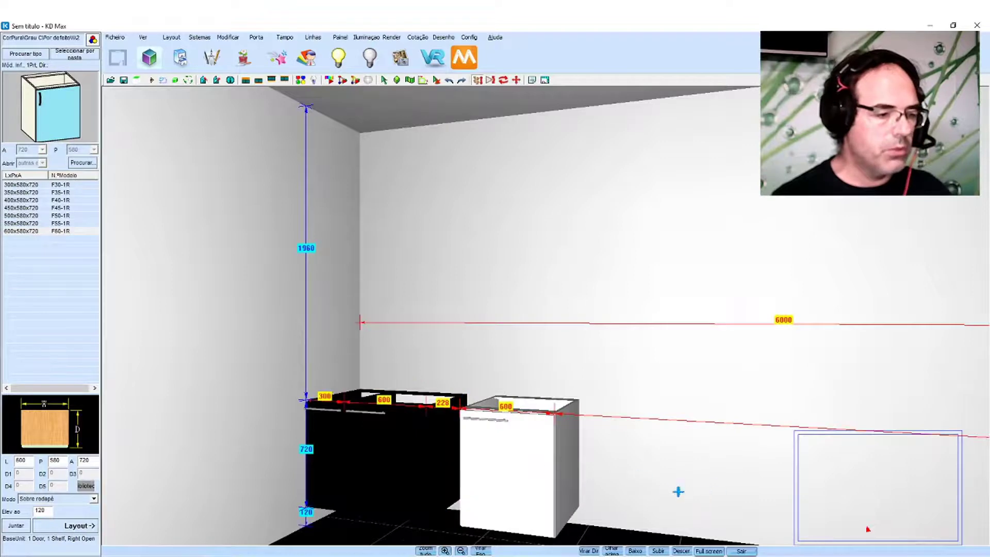